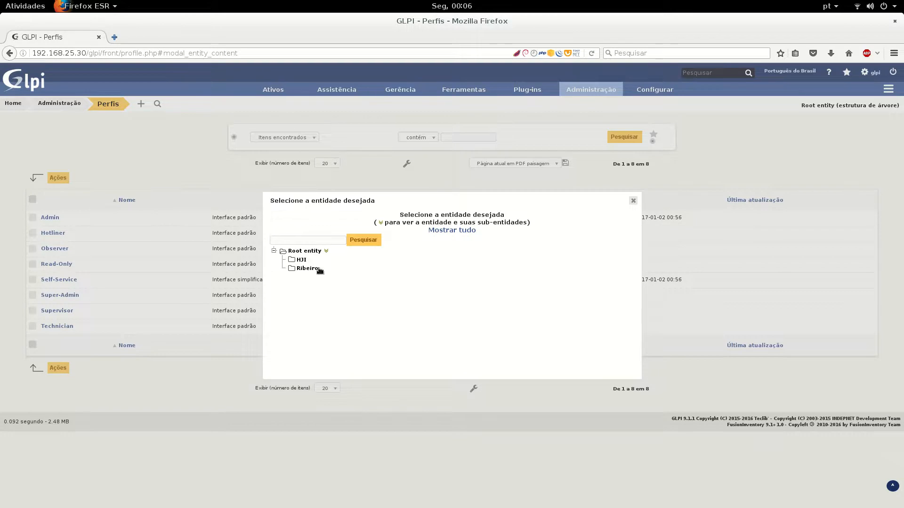
Dismiss the entity chooser and go to Administração > Grupos to list Internet, Nivel_1 and Sistema ERP
left_click(636, 205)
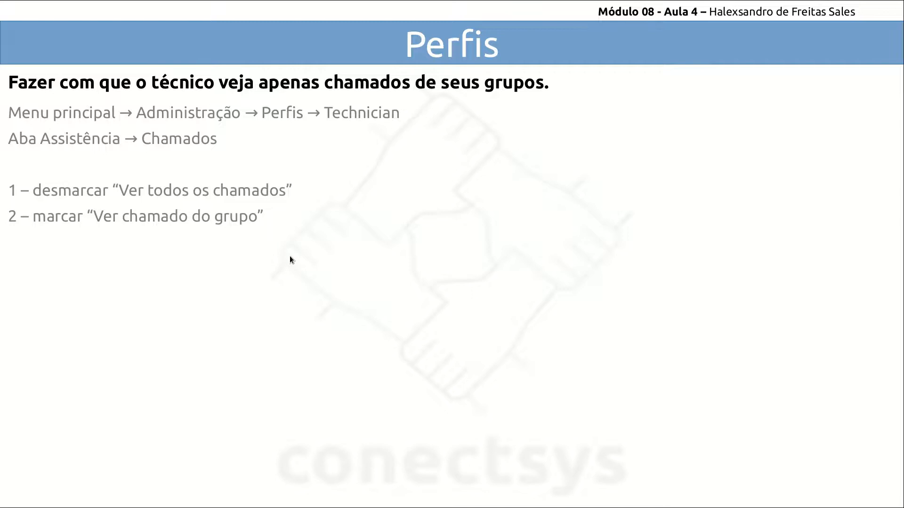
key("alt+Tab")
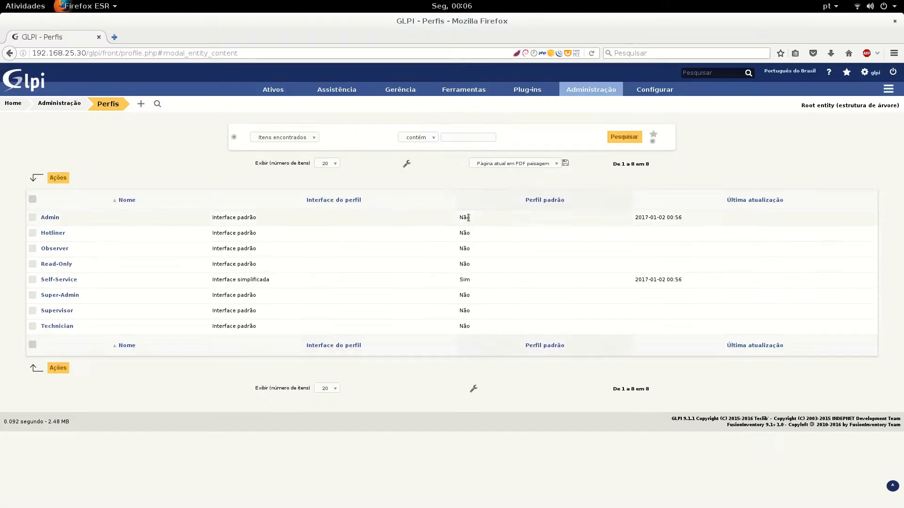
mouse_move(576, 92)
left_click(579, 118)
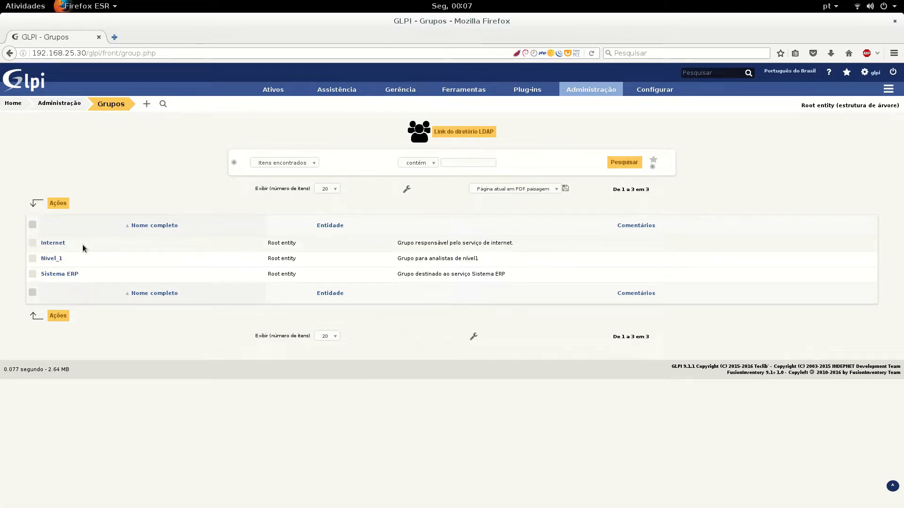
Check the tickets list, then open the first user in the Internet group's Usuários tab
left_click(337, 102)
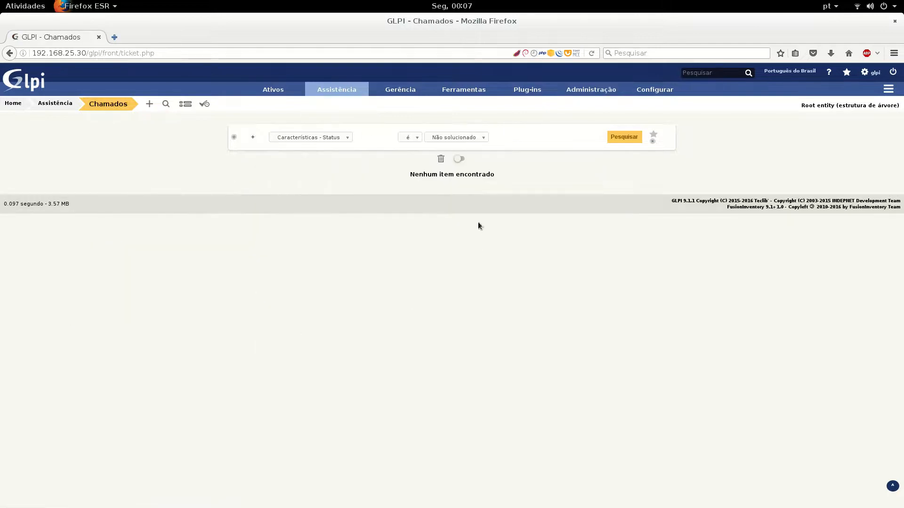
mouse_move(599, 94)
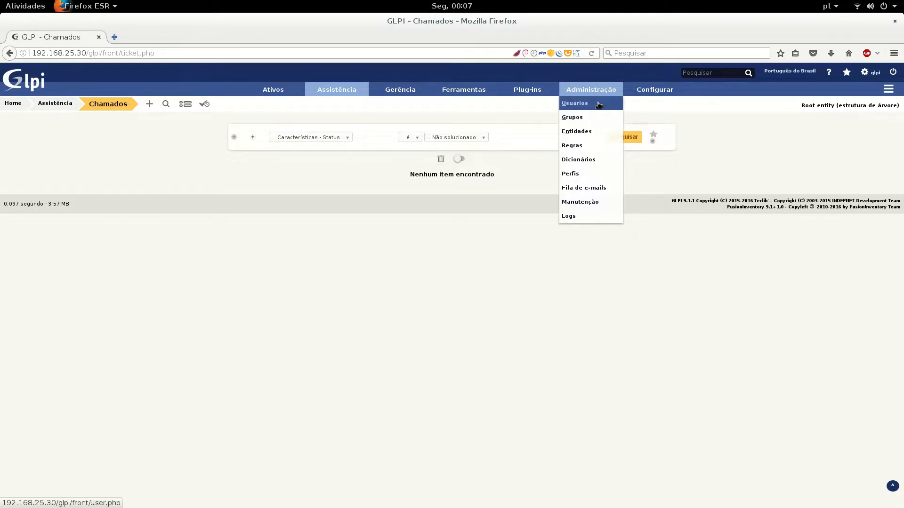
left_click(586, 118)
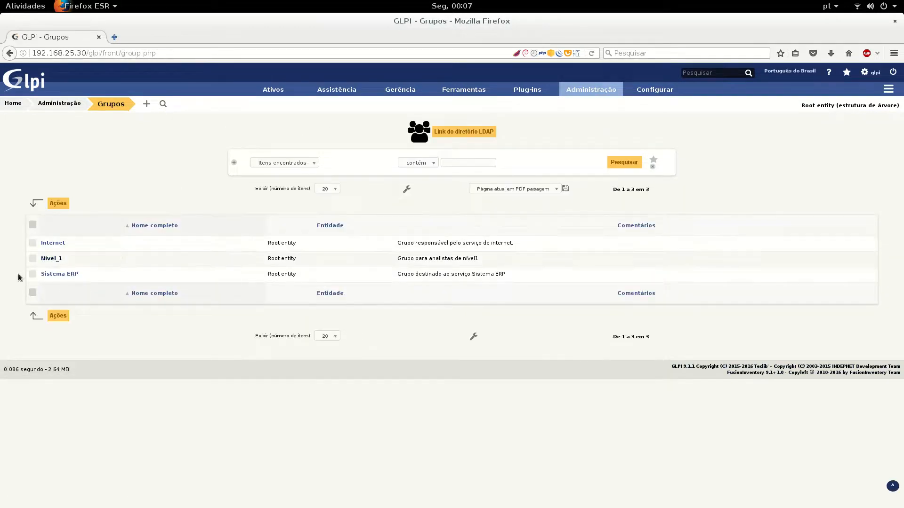
left_click(54, 244)
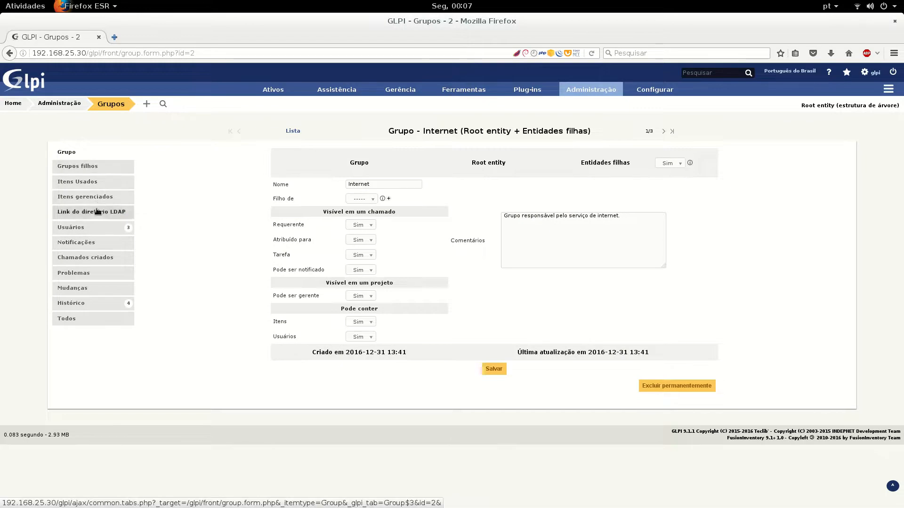
left_click(99, 227)
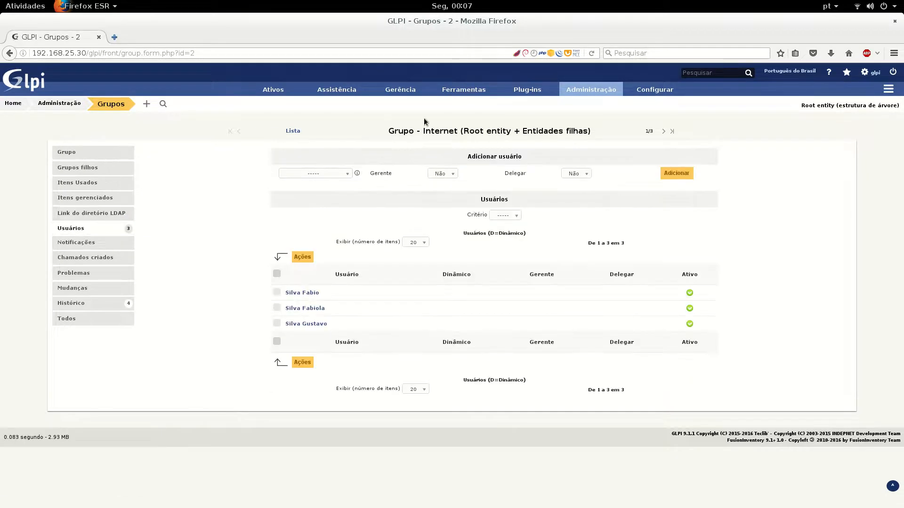
double_click(445, 131)
left_click(312, 293)
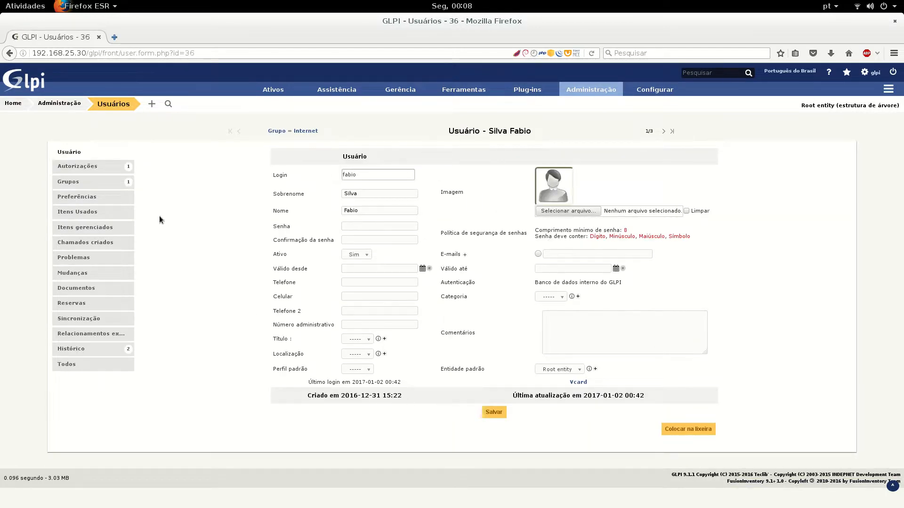
Check the user's Autorizações, then open the Technician profile from Administração > Perfis
left_click(99, 166)
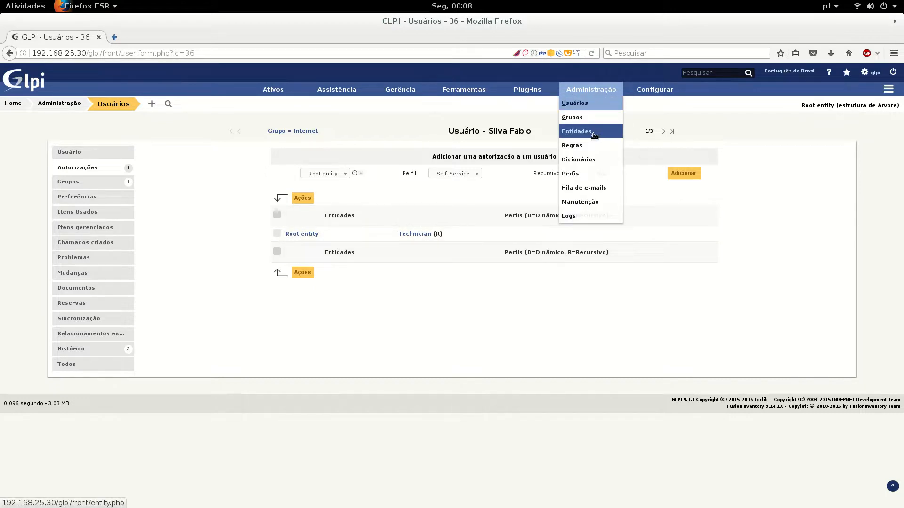
left_click(585, 175)
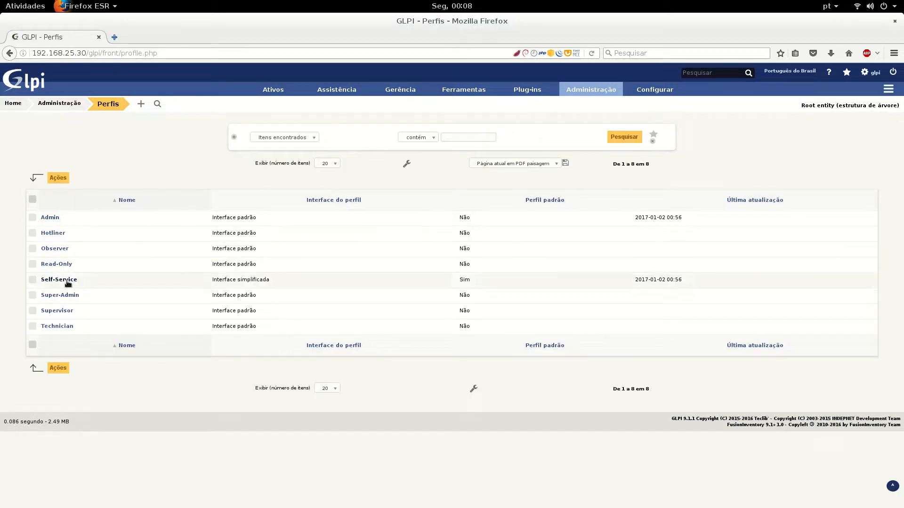
left_click(60, 327)
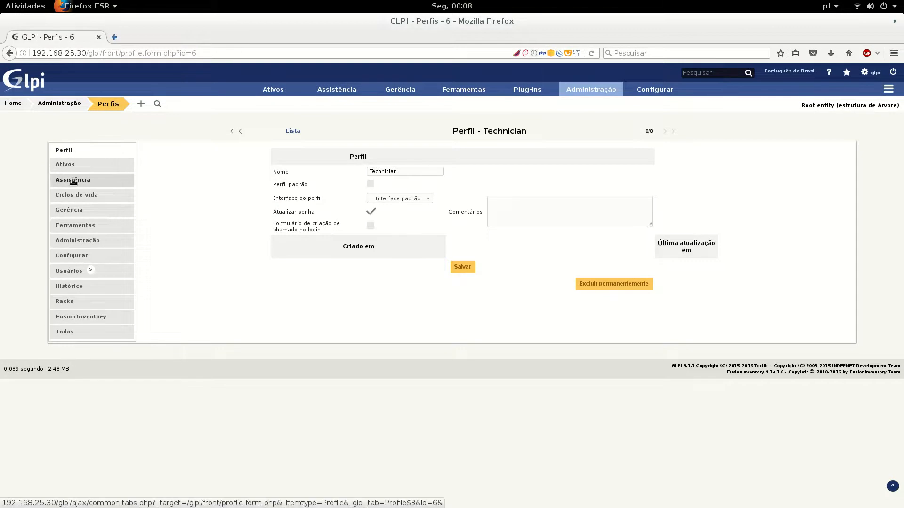
Review Technician's Assistência and Ativos permissions, then return to its Perfil settings
left_click(73, 181)
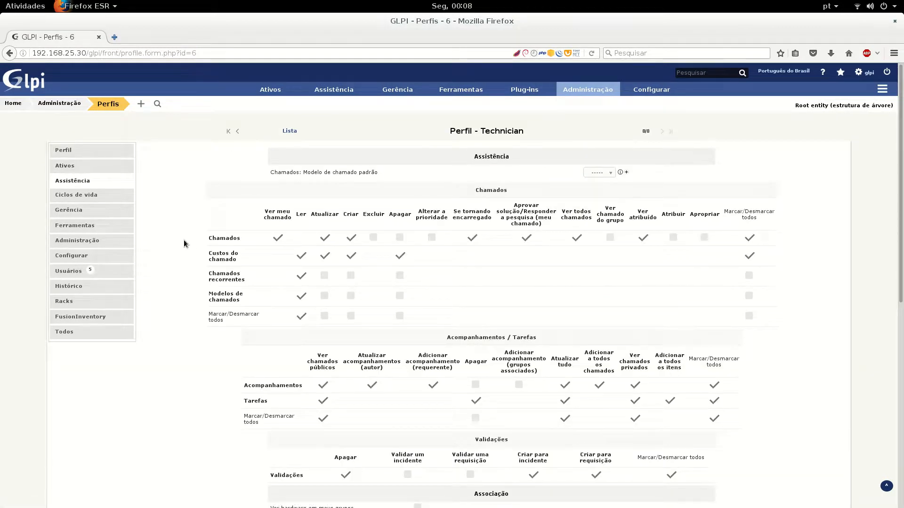
left_click(90, 166)
left_click(84, 150)
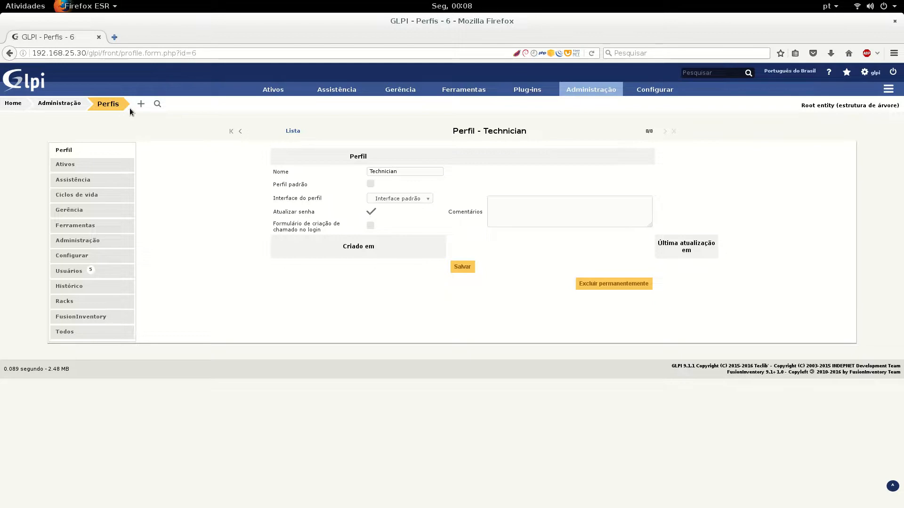
Add a new profile named 'teste' with the comment 'test'
left_click(141, 104)
left_click(400, 174)
type("teste")
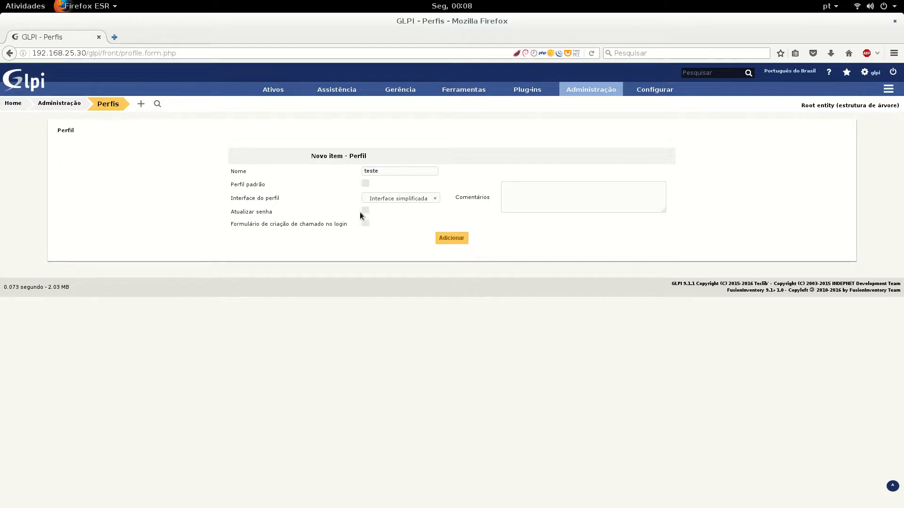
left_click(512, 201)
type("teste")
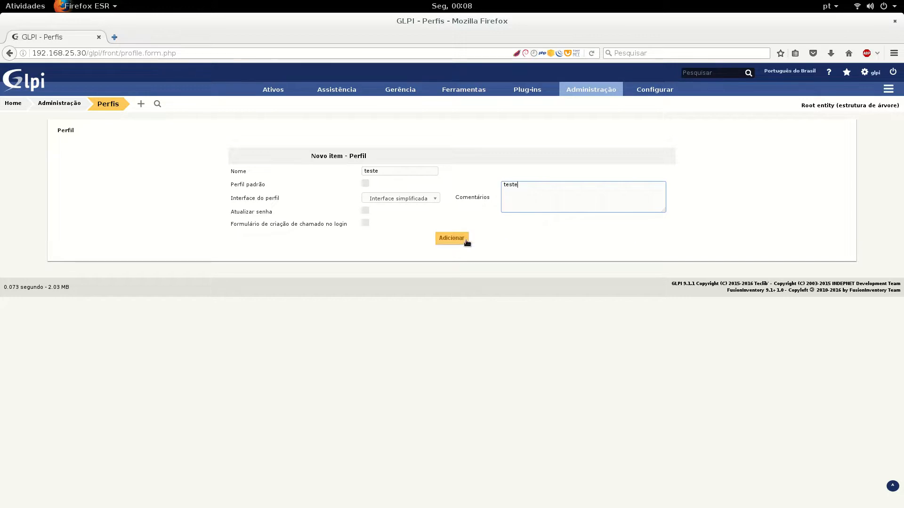
left_click(461, 242)
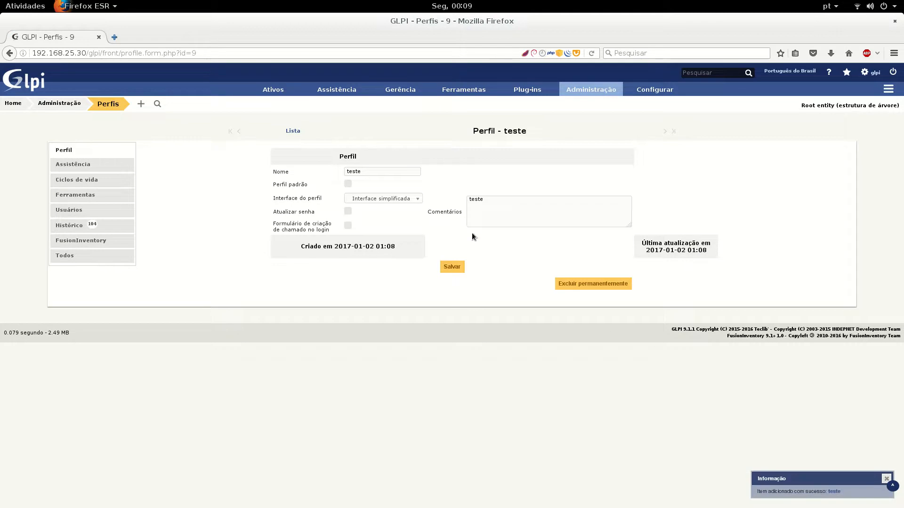
Change the teste profile's interface to Interface padrão and save it
left_click(835, 492)
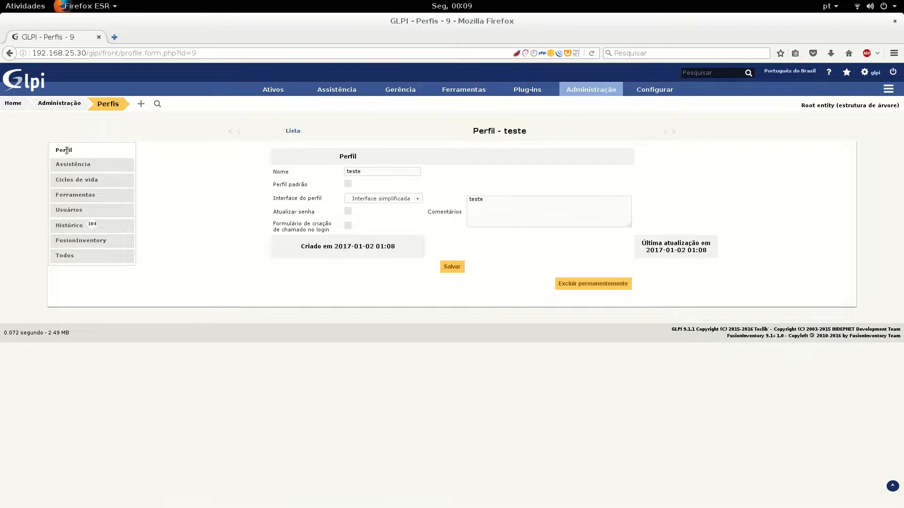
left_click(75, 162)
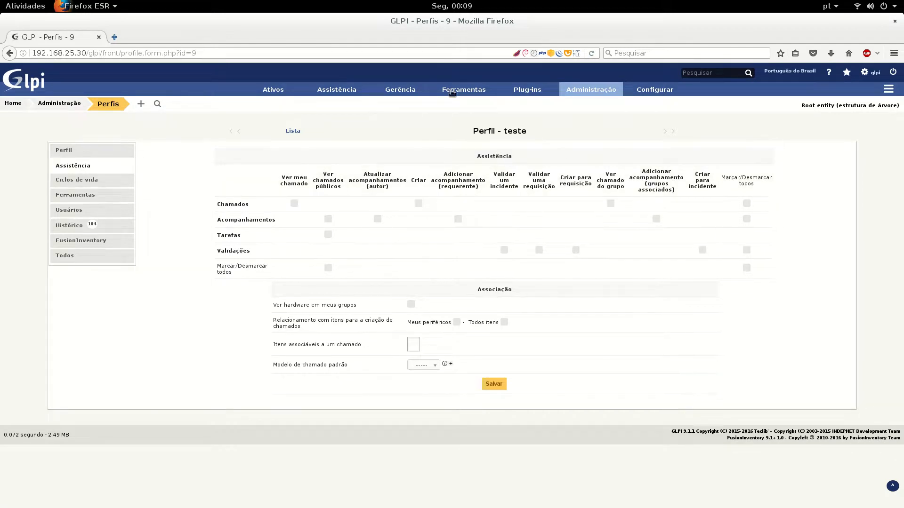
left_click(96, 149)
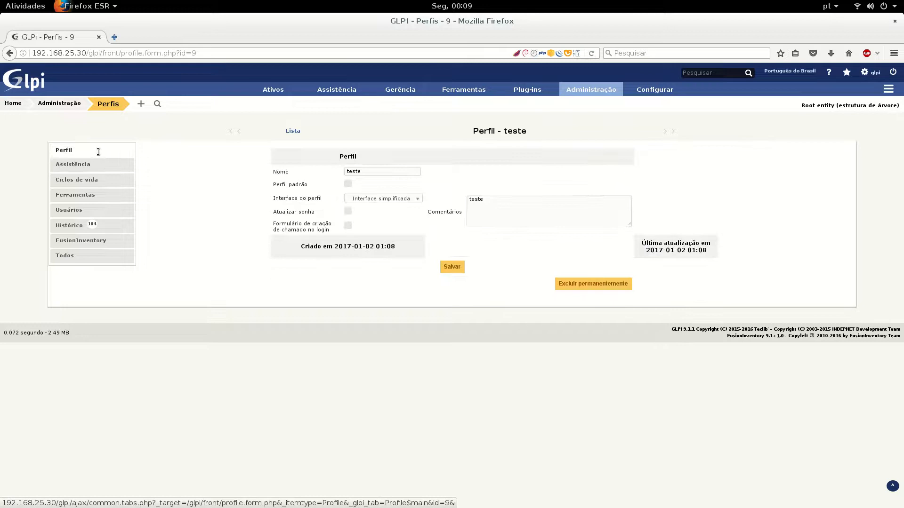
left_click(389, 204)
left_click(392, 209)
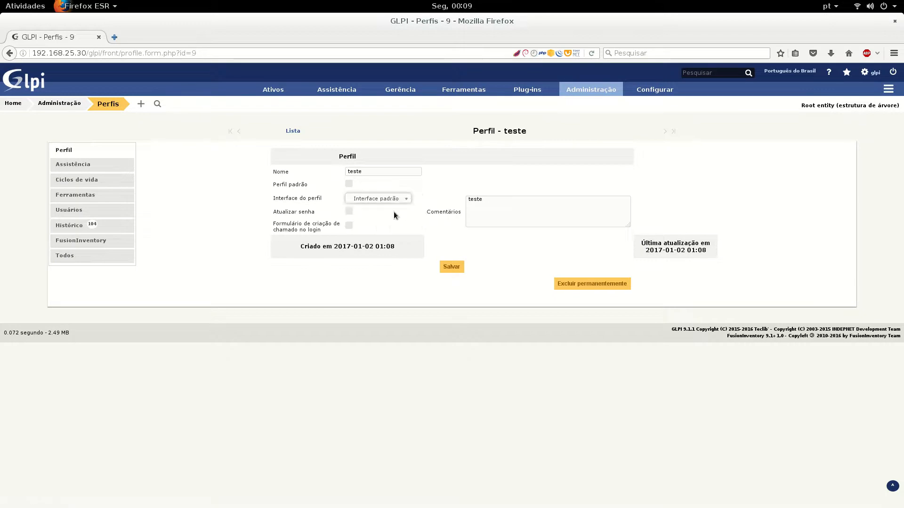
left_click(451, 266)
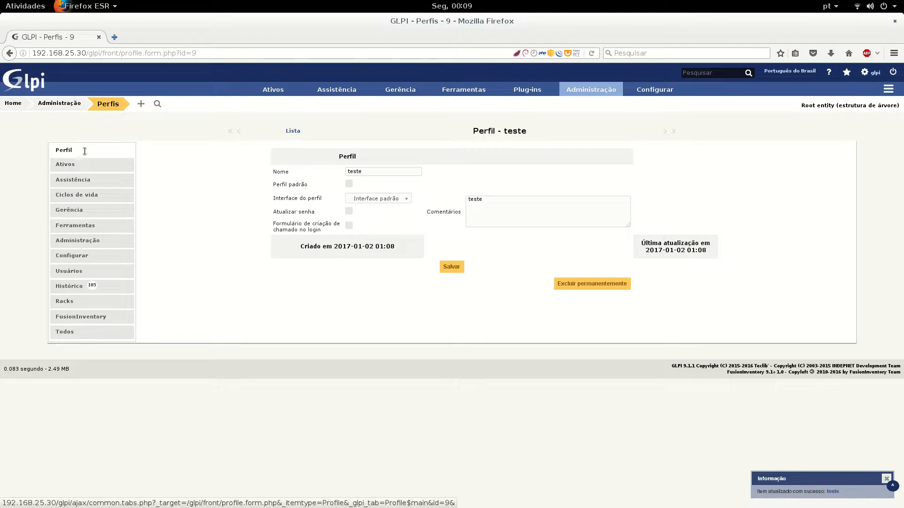
Glance at teste's Assistência rights, then switch to its Ativos permissions
left_click(71, 179)
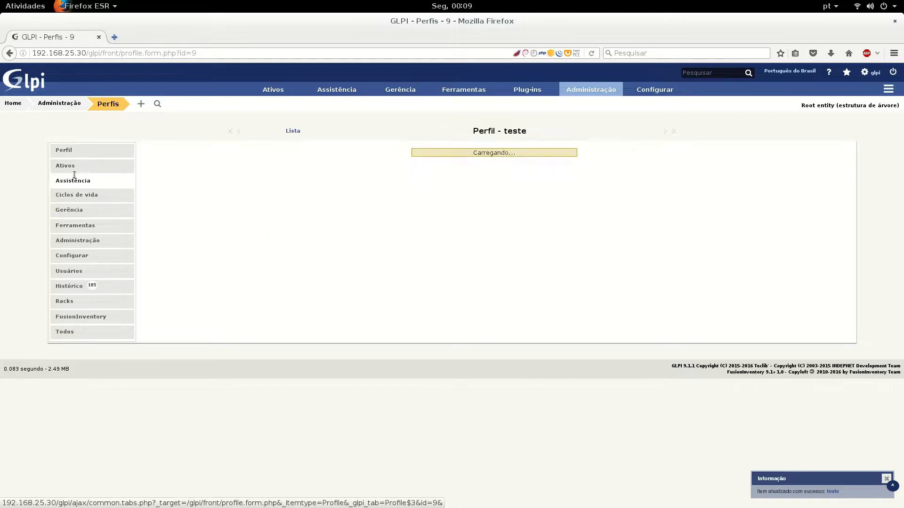
scroll(259, 231, "down", 10)
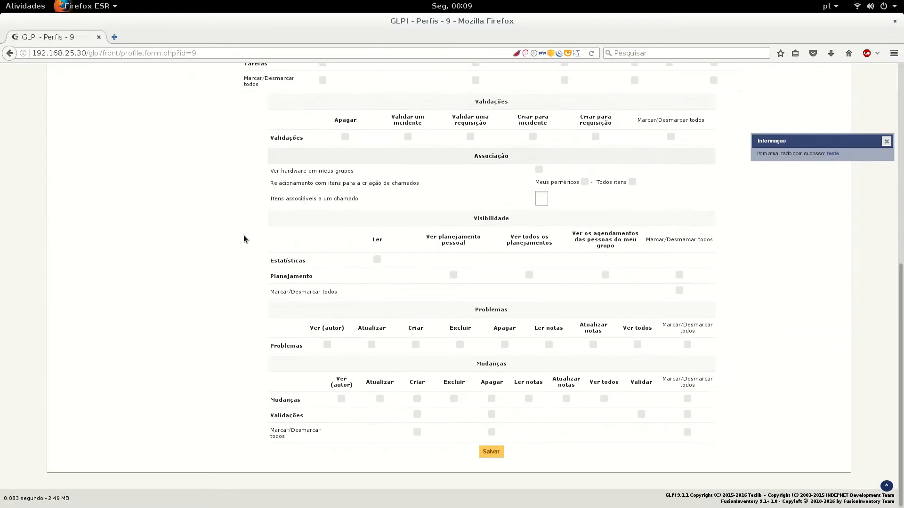
scroll(240, 240, "up", 10)
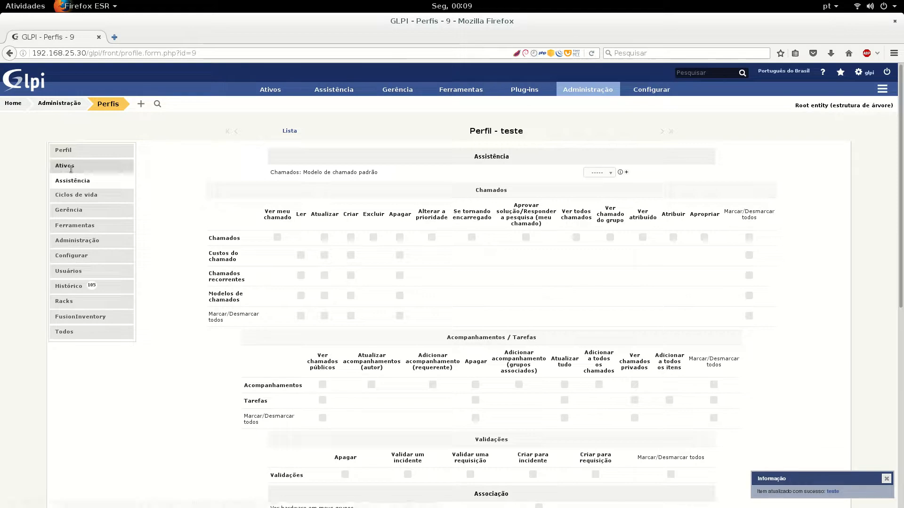
left_click(71, 166)
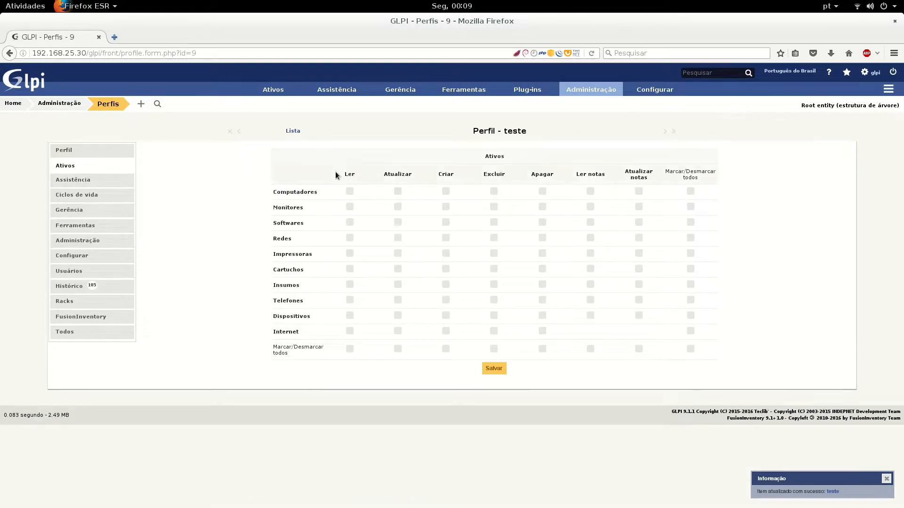
mouse_move(338, 93)
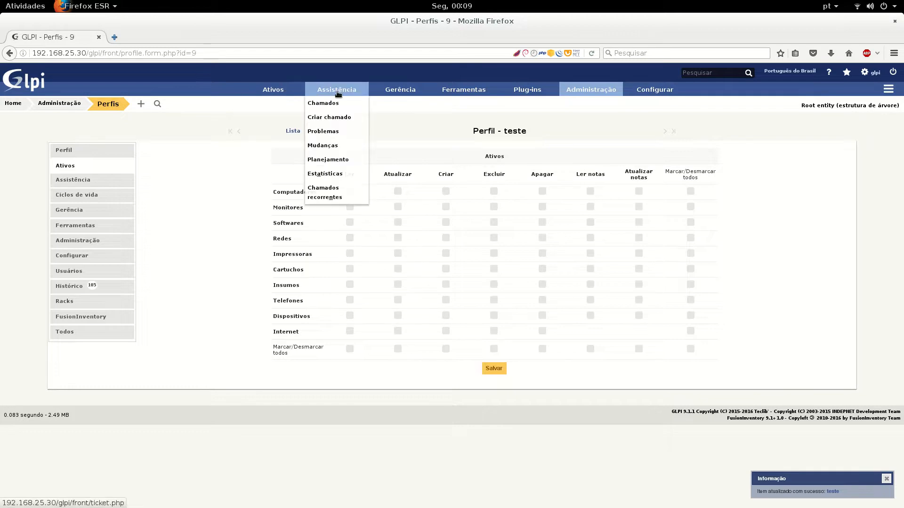
mouse_move(287, 83)
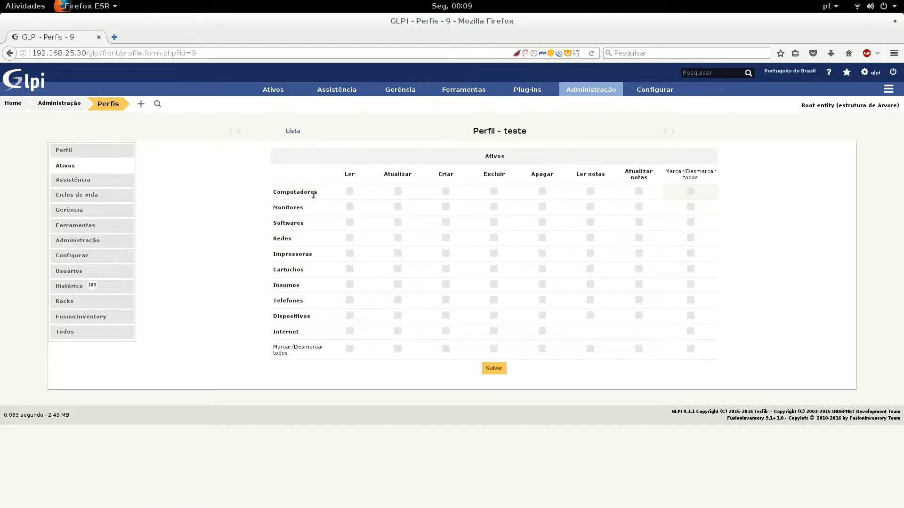
left_click_drag(513, 131, 527, 132)
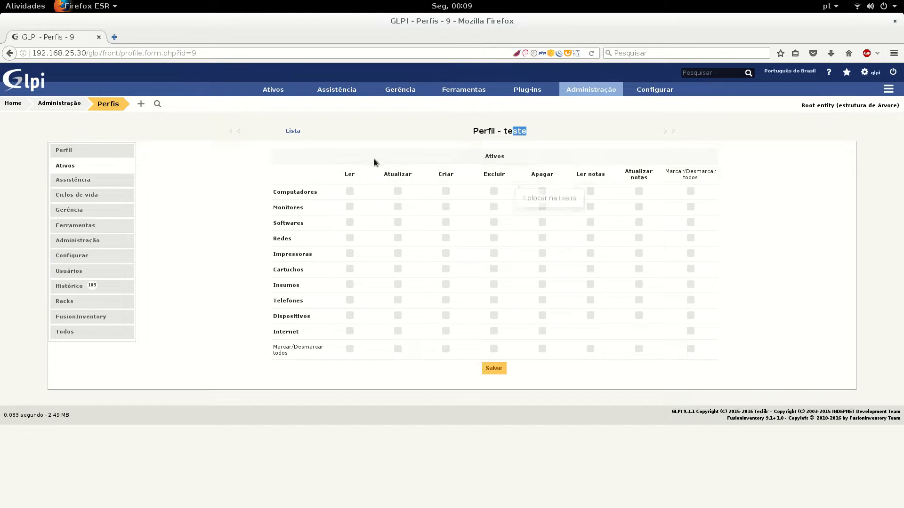
Toggle individual Computadores rights: read, create, update, and notes read and update
left_click(351, 191)
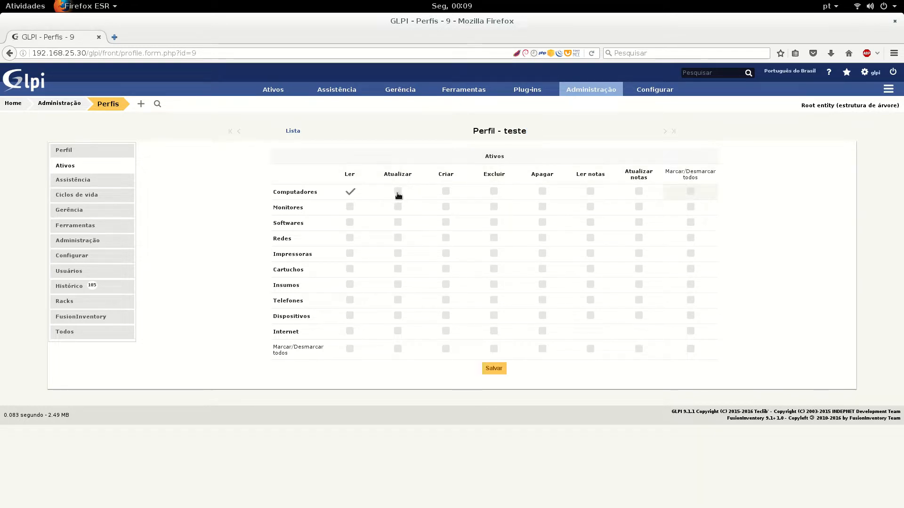
left_click(446, 191)
left_click(398, 192)
left_click(445, 191)
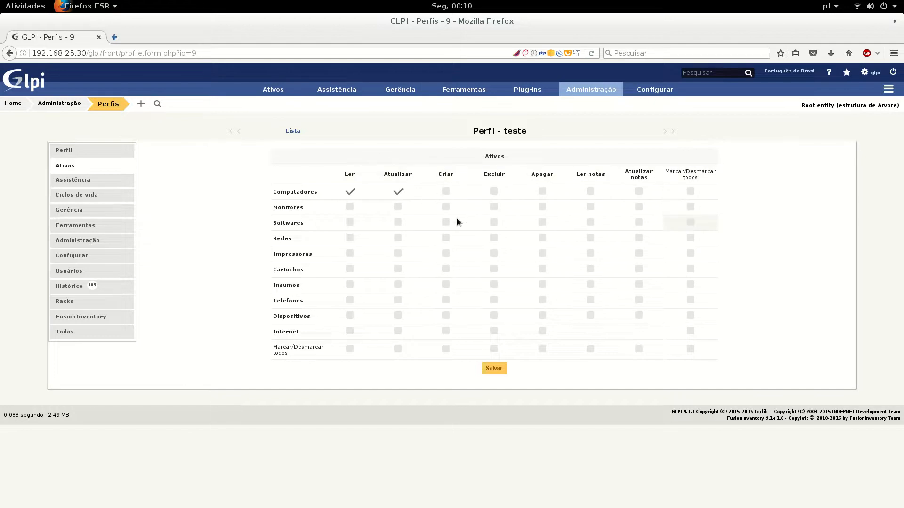
left_click(493, 190)
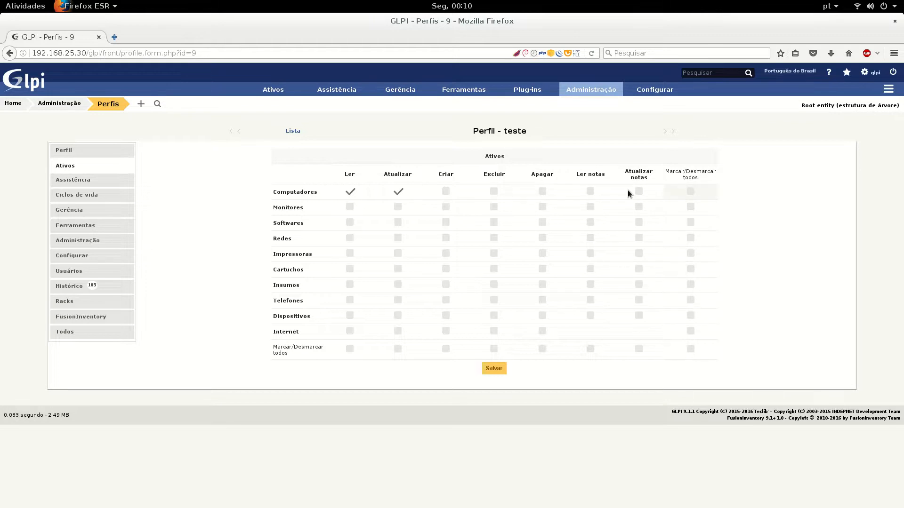
left_click(446, 193)
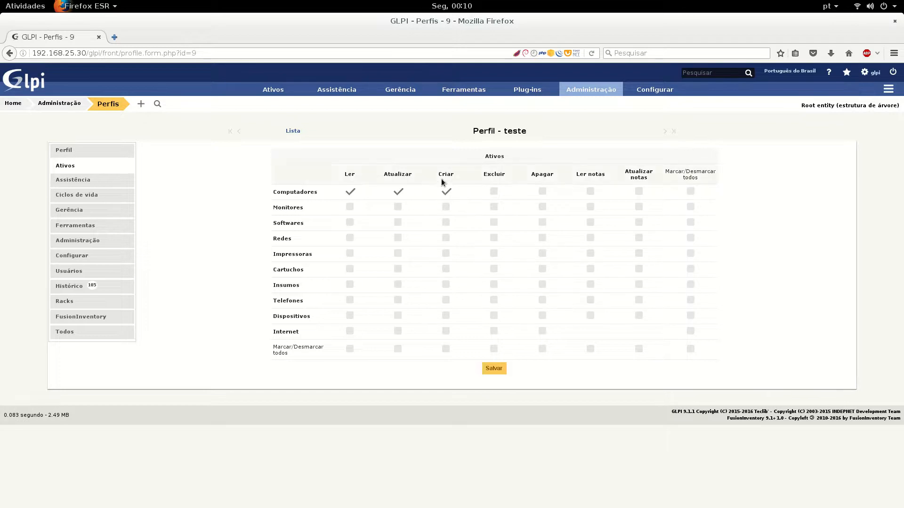
left_click(398, 193)
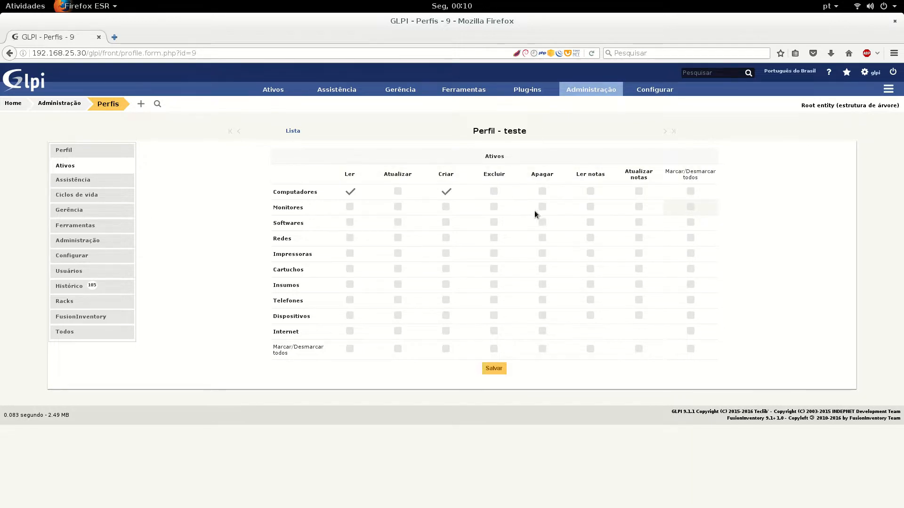
left_click(591, 192)
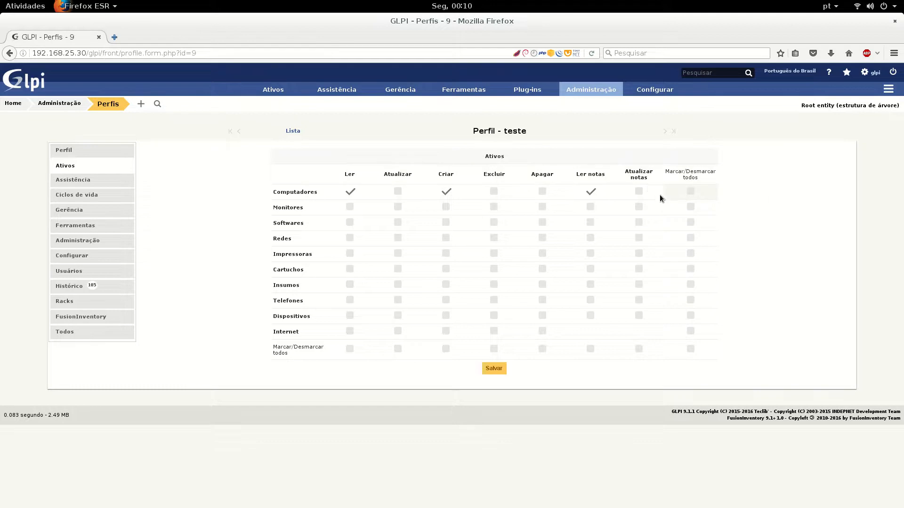
left_click(640, 192)
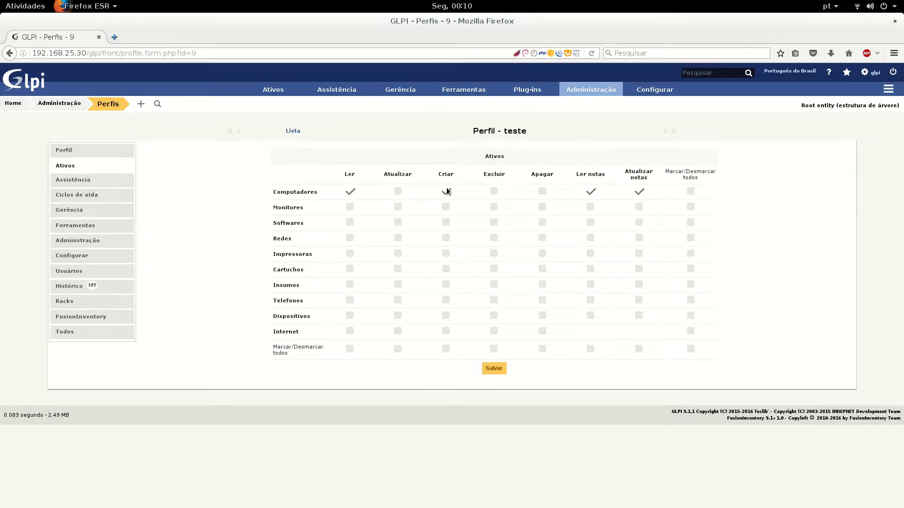
Grant all rights on Computadores, Monitores, Softwares, Redes, Impressoras and Cartuchos
left_click(691, 192)
left_click(692, 207)
left_click(691, 223)
left_click(691, 238)
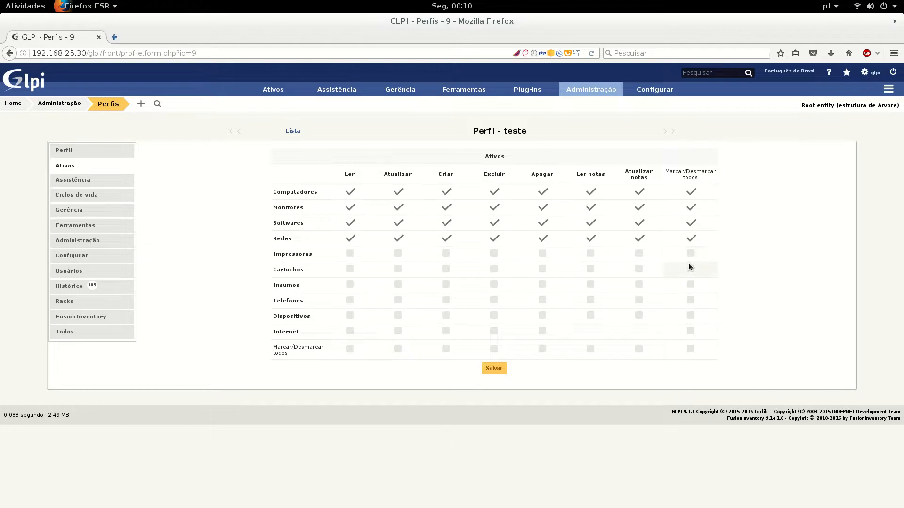
left_click(690, 255)
left_click(691, 270)
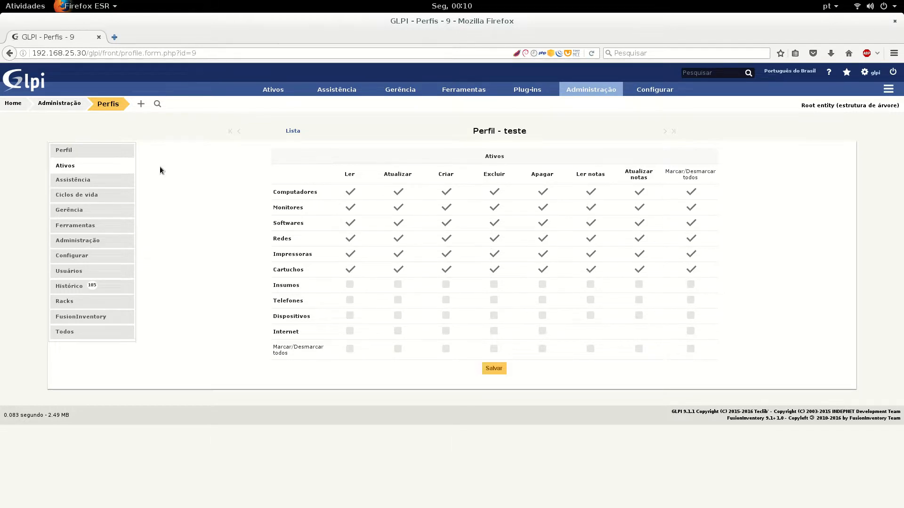
left_click(68, 181)
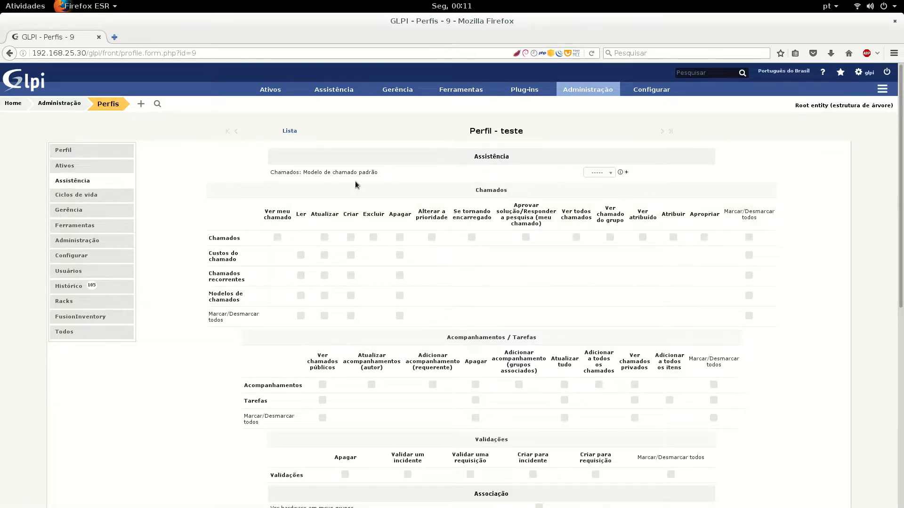
Choose the Default ticket template and tick Ver meu chamado and Criar for Chamados
left_click_drag(302, 175, 355, 176)
left_click(592, 174)
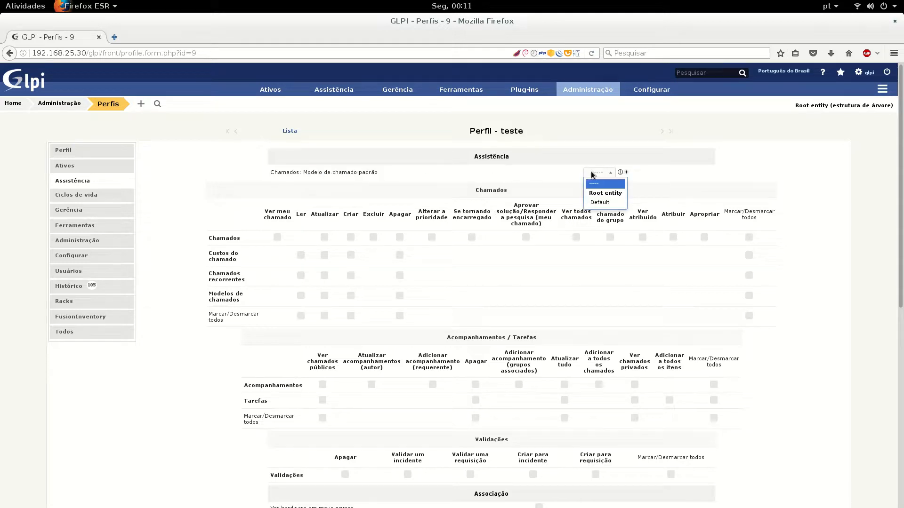
left_click(596, 201)
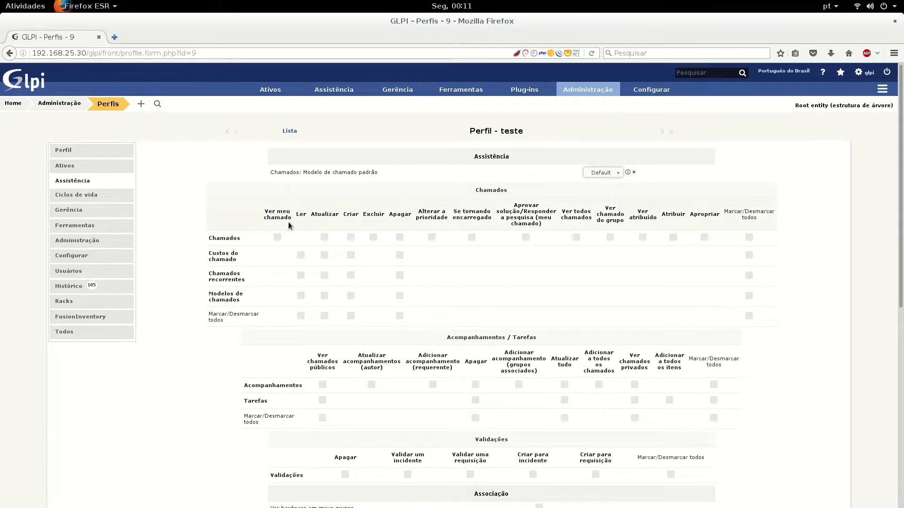
left_click(278, 238)
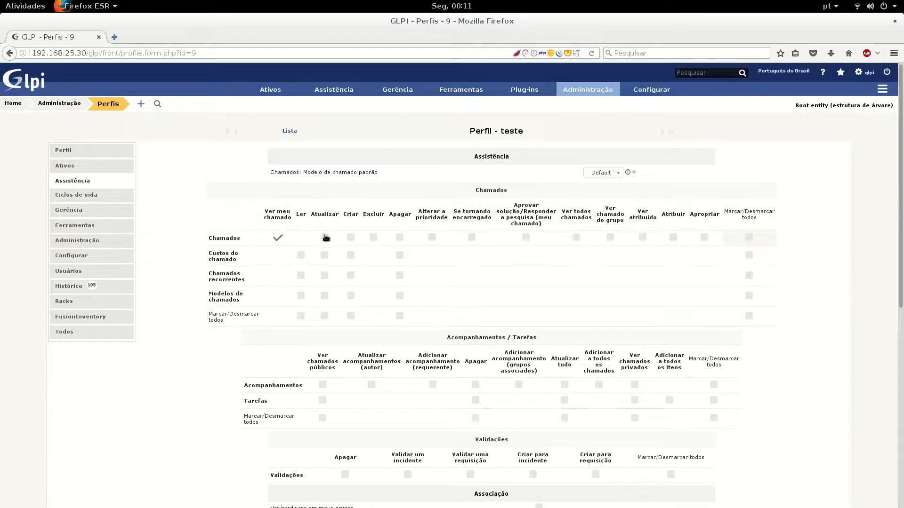
left_click(351, 238)
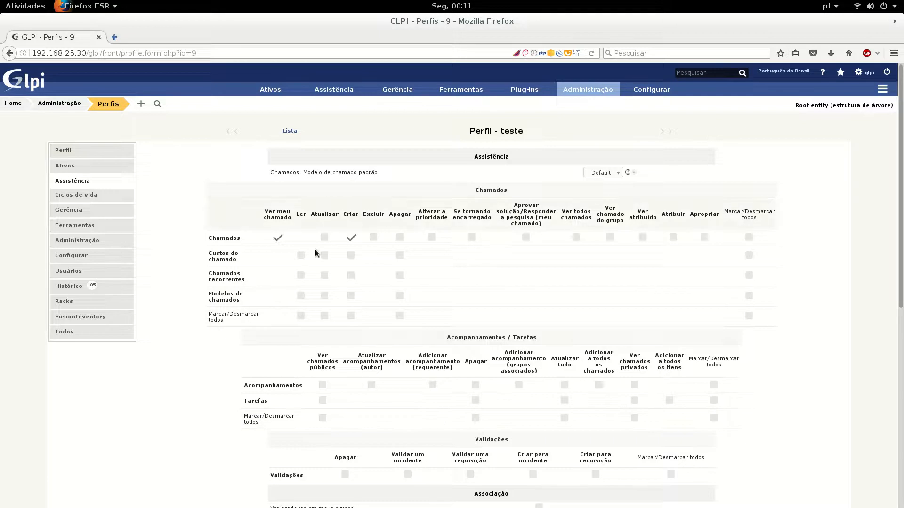
scroll(386, 242, "down", 1)
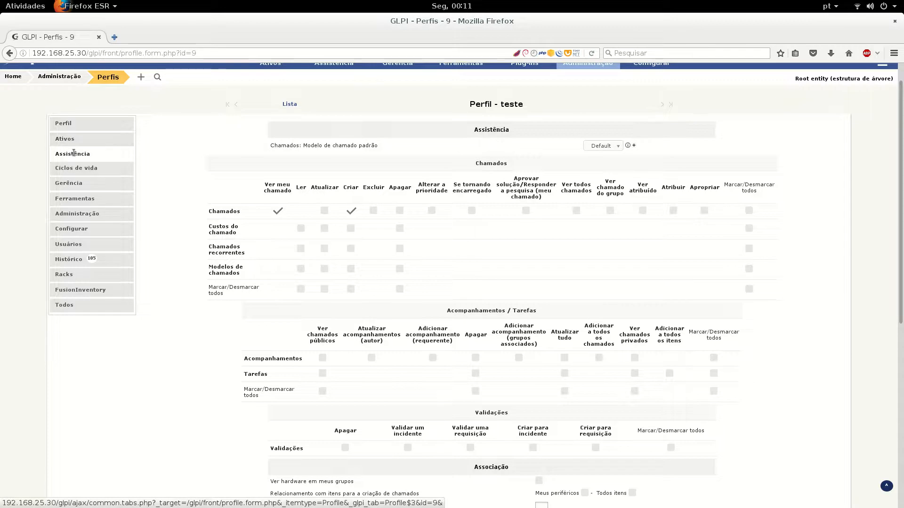
scroll(286, 263, "down", 5)
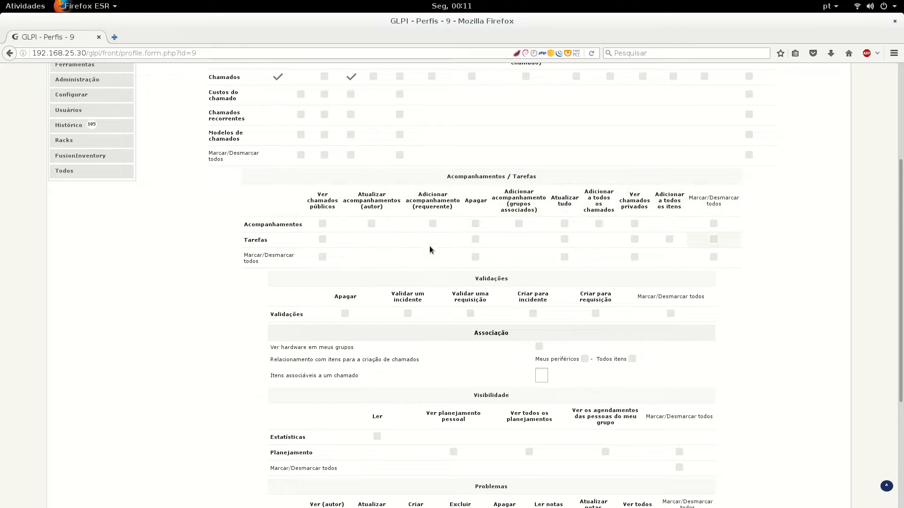
scroll(429, 245, "down", 2)
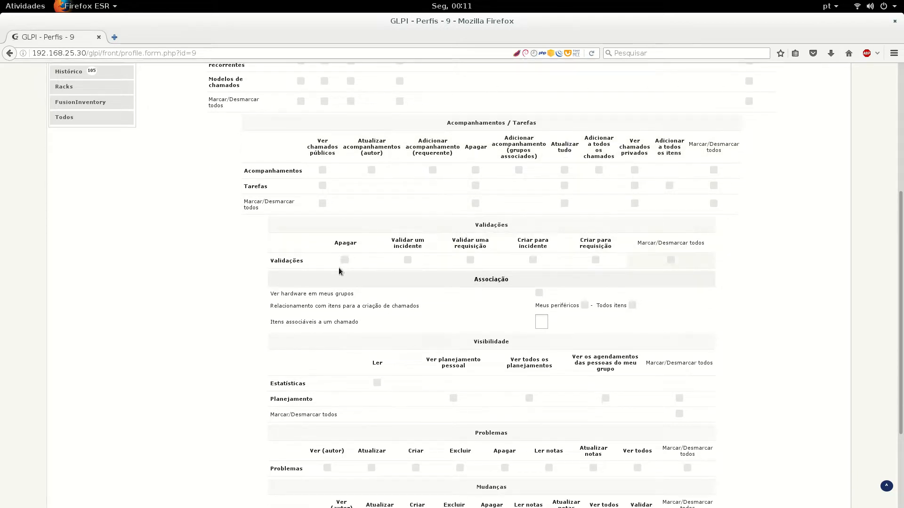
Allow teste to validate incidents and requests and to request validation for requests
left_click(408, 261)
left_click(470, 260)
left_click(596, 260)
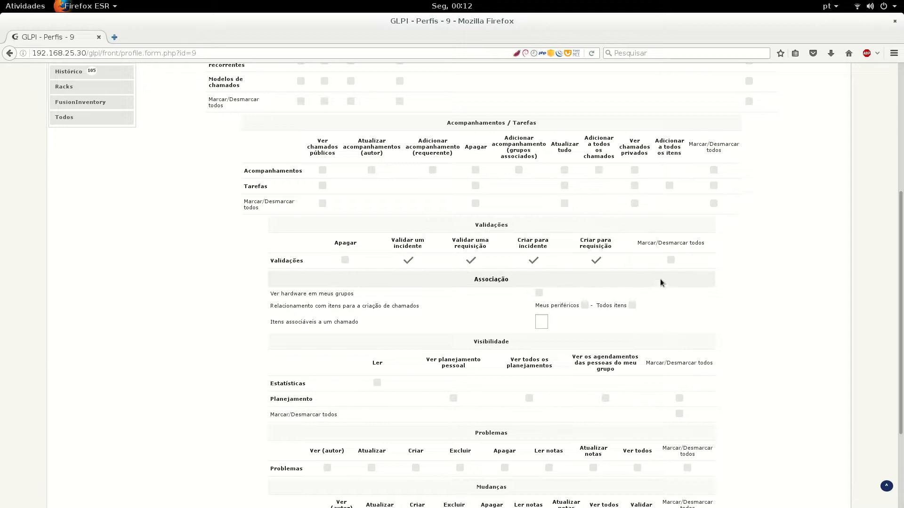
scroll(337, 308, "down", 3)
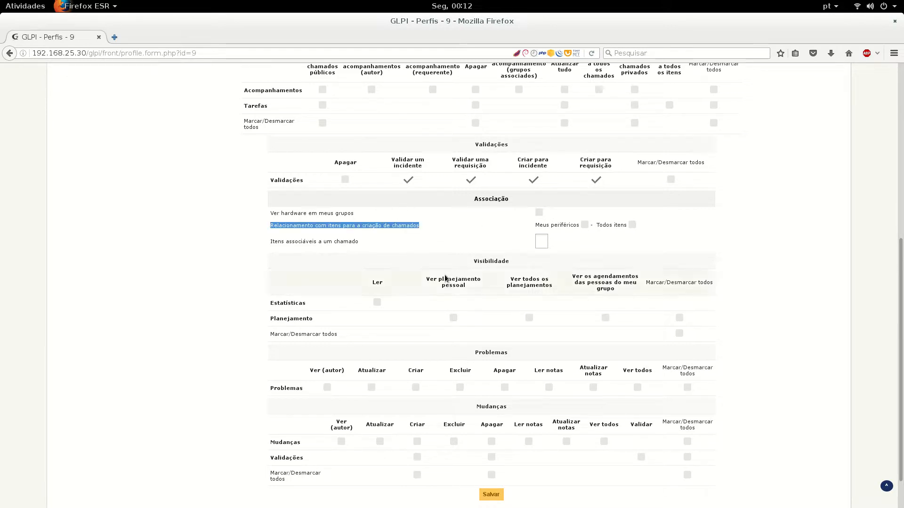
Tick Ver hardware em meus grupos, Ver planejamento pessoal and Ver os agendamentos
left_click(539, 210)
scroll(312, 254, "down", 3)
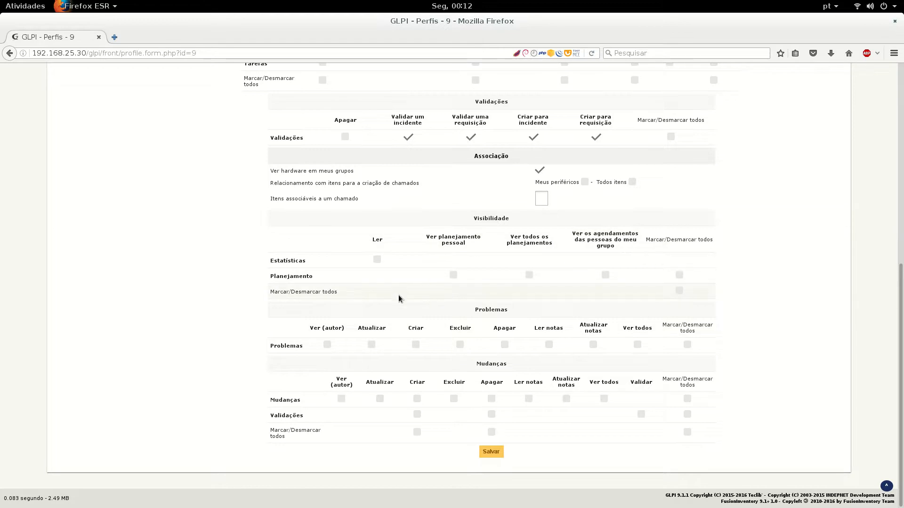
scroll(366, 291, "up", 10)
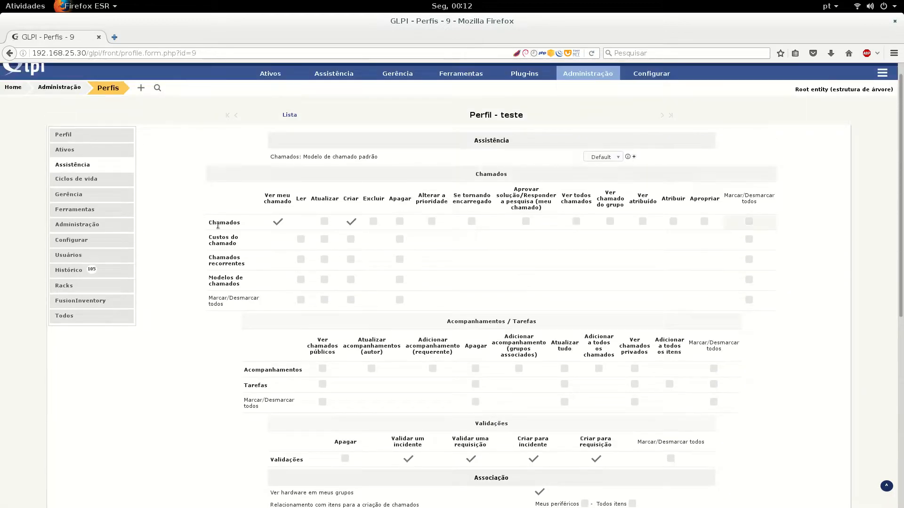
scroll(563, 264, "down", 10)
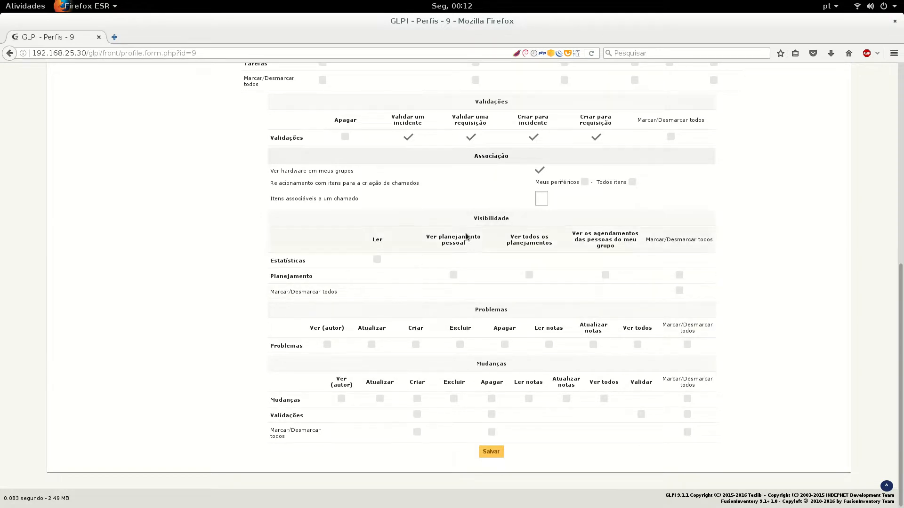
left_click(453, 275)
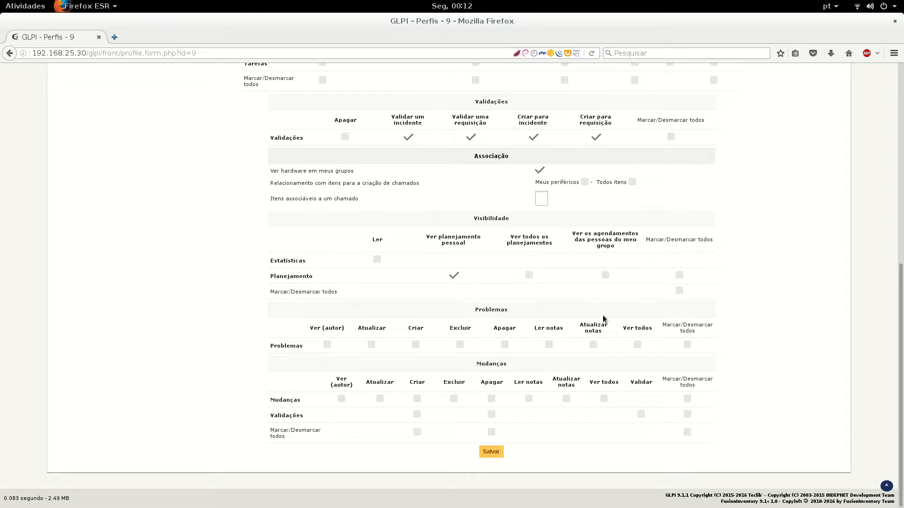
left_click(606, 276)
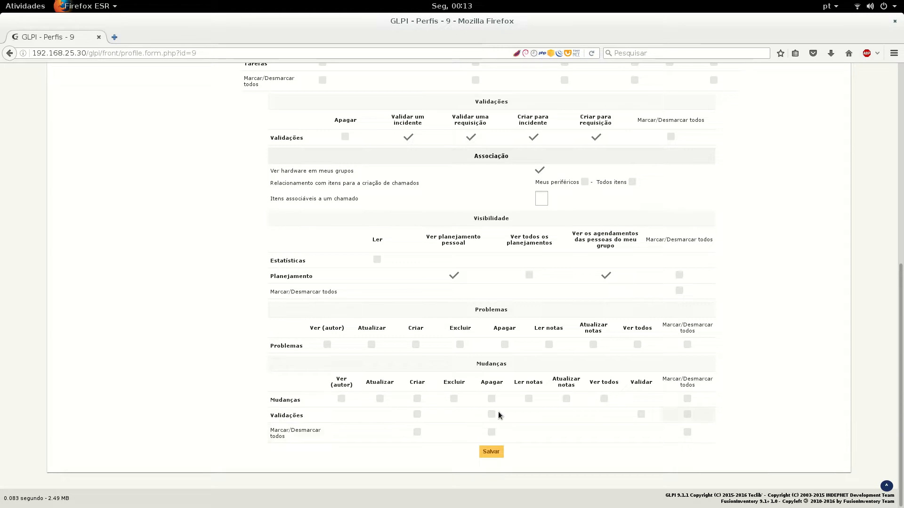
scroll(287, 291, "up", 10)
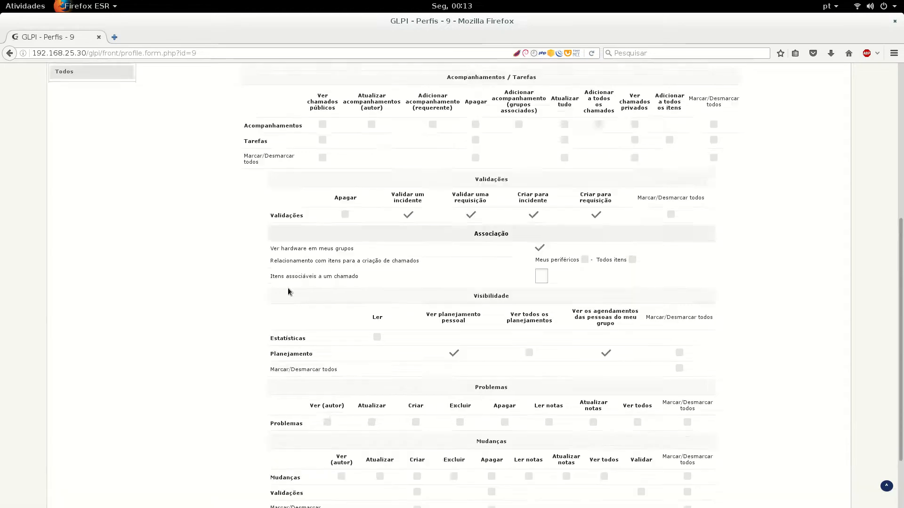
Review teste's Ciclos de vida ticket, problem and change transitions, then go to Gerência
left_click(83, 195)
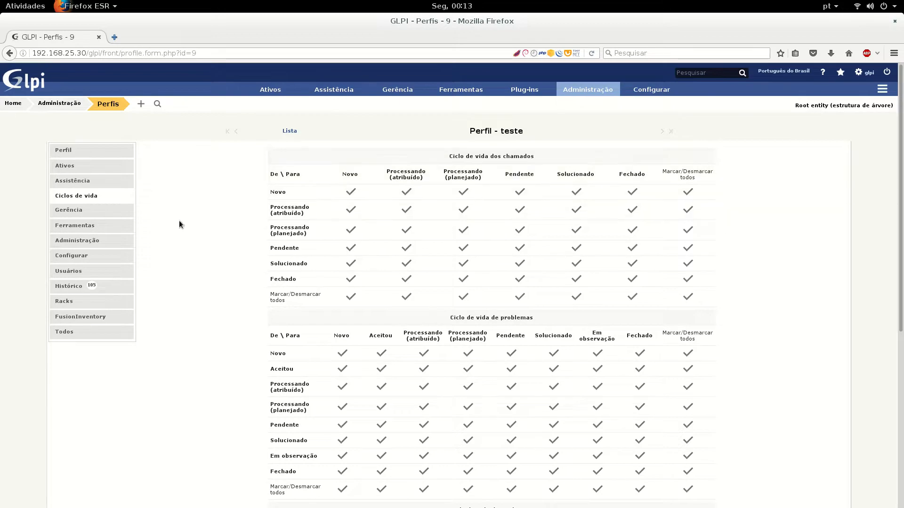
scroll(553, 184, "down", 4)
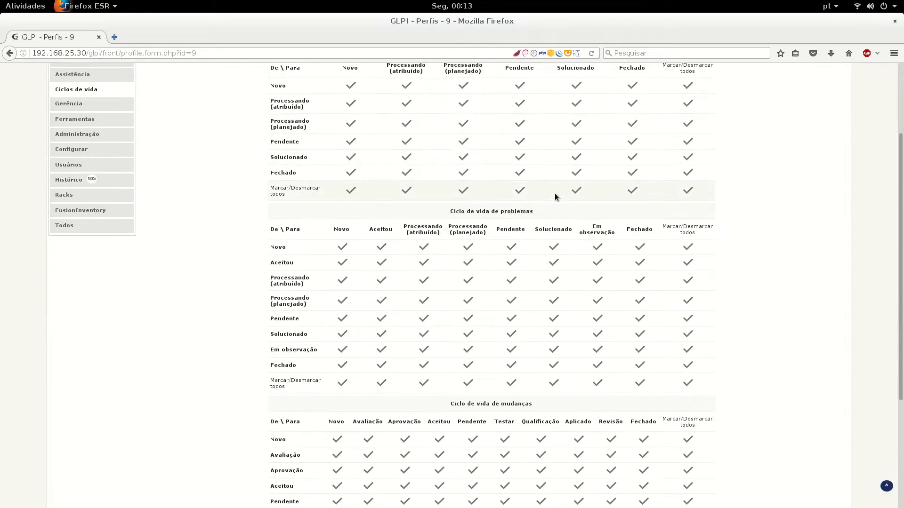
left_click(519, 189)
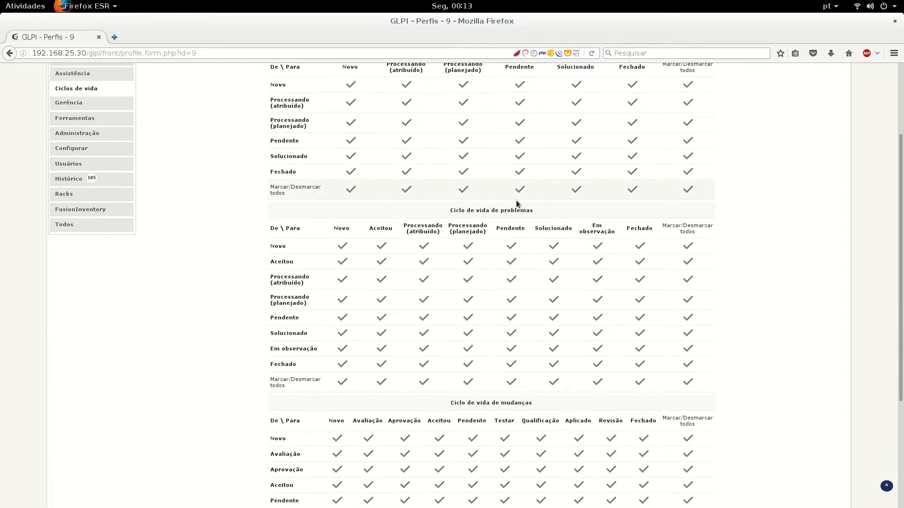
scroll(256, 247, "down", 6)
scroll(218, 263, "up", 10)
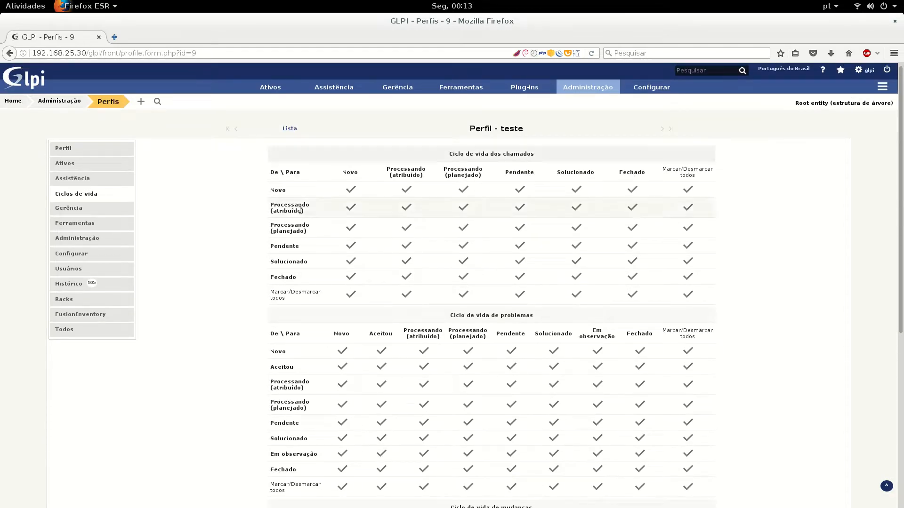
left_click(90, 208)
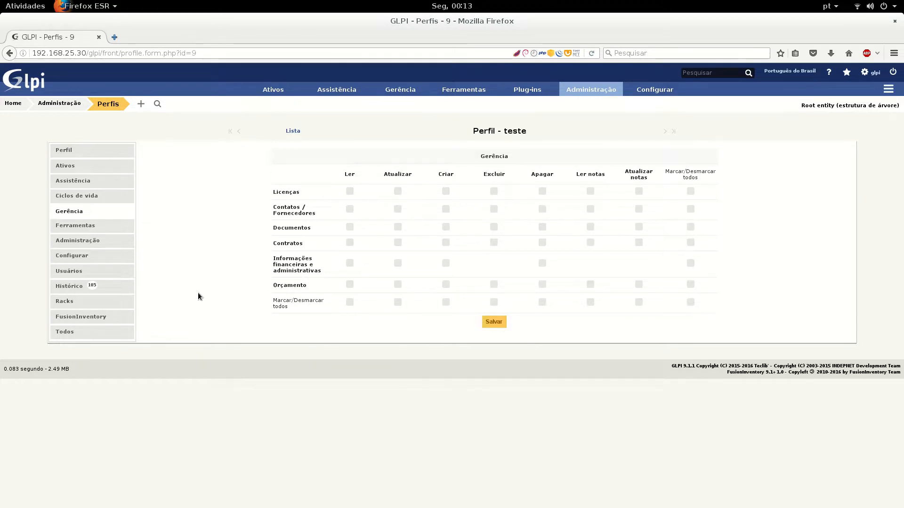
Look over teste's Ferramentas and Projetos rights, then its Administração permissions
left_click(85, 235)
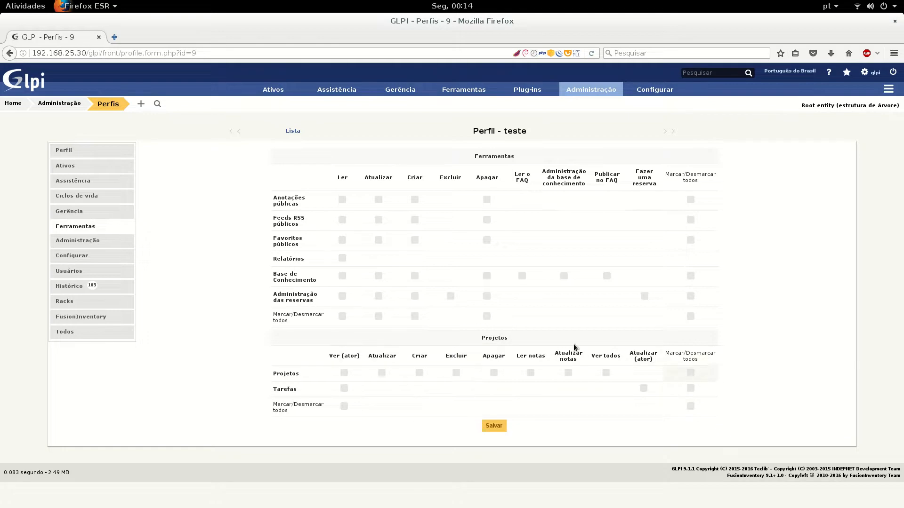
left_click(121, 240)
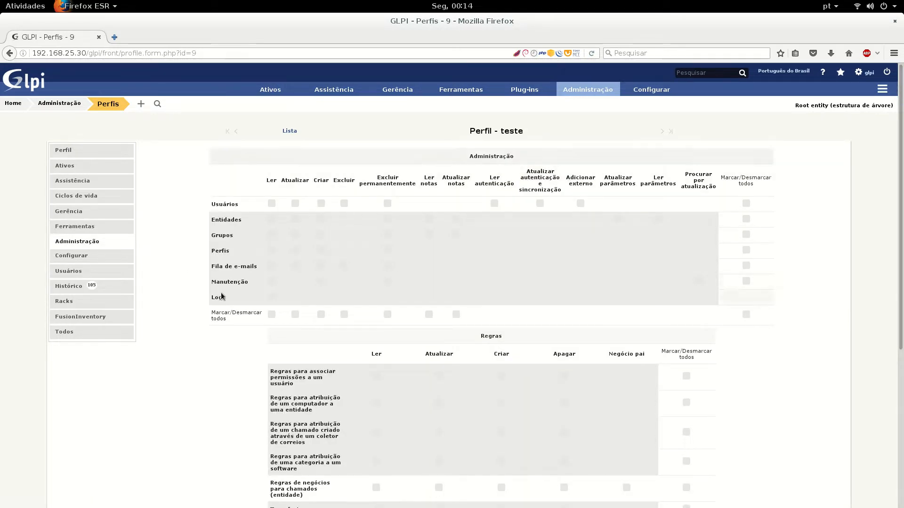
Tick Ler, Criar and Excluir on the Usuários row of the teste profile's Administração rights
mouse_move(508, 101)
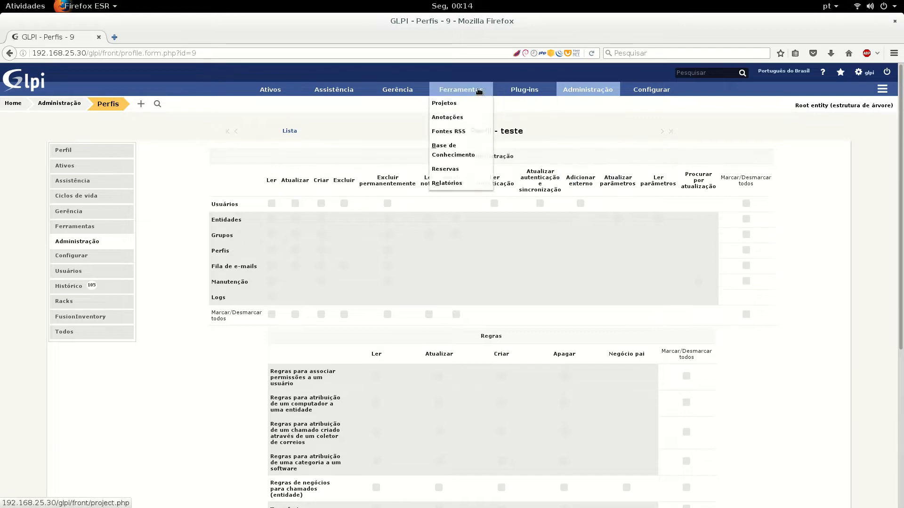
mouse_move(270, 89)
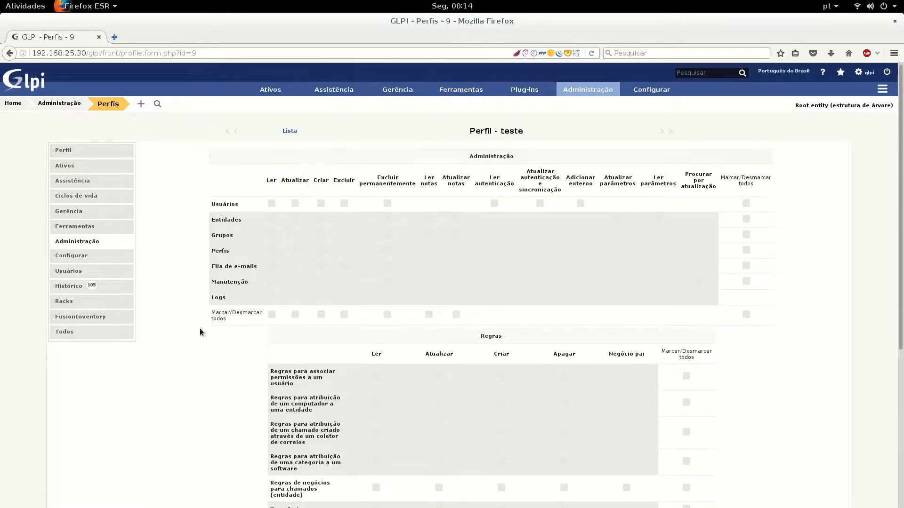
scroll(190, 349, "down", 1)
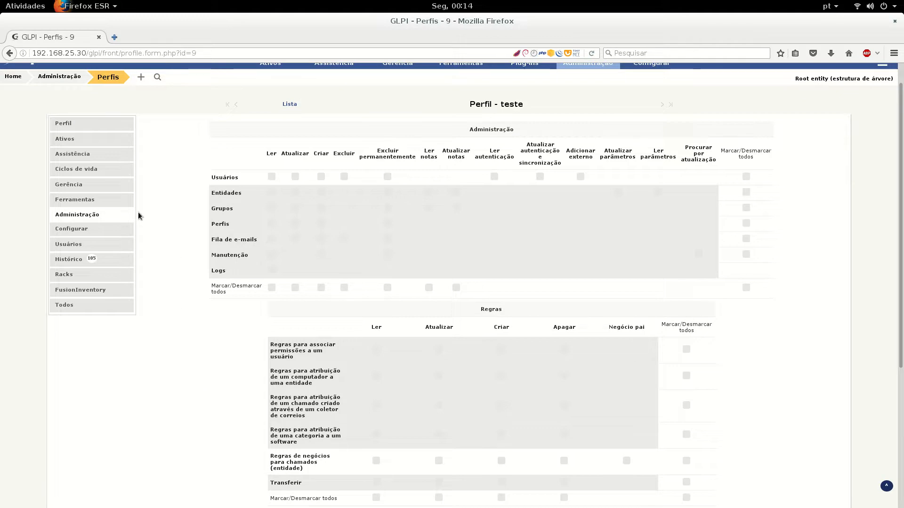
left_click(271, 176)
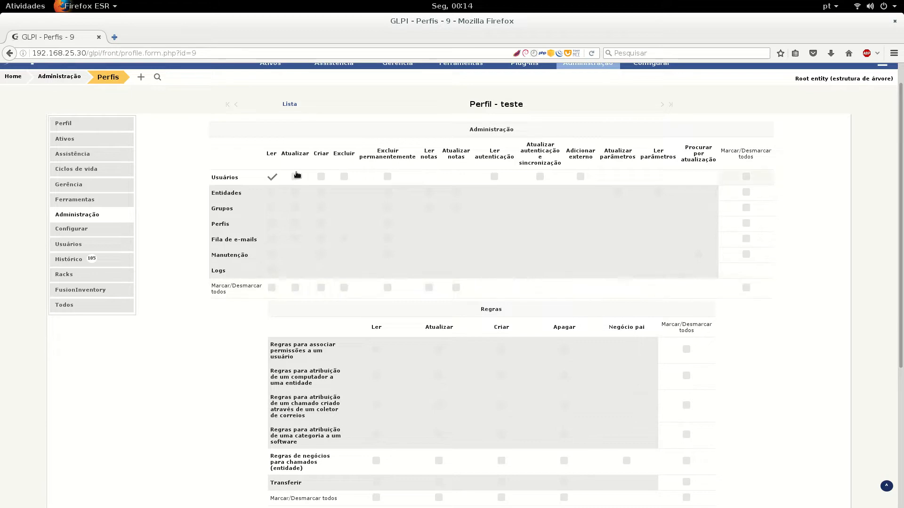
left_click(320, 177)
left_click(344, 176)
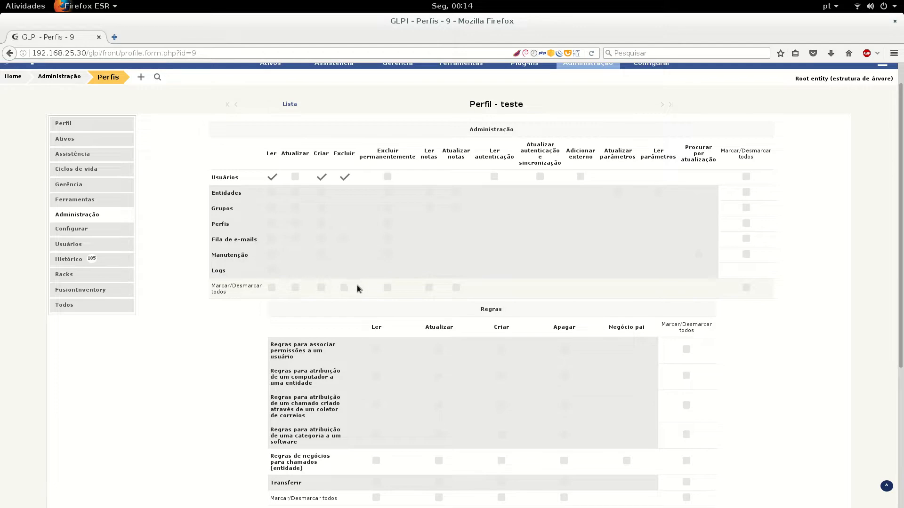
left_click_drag(402, 158, 390, 158)
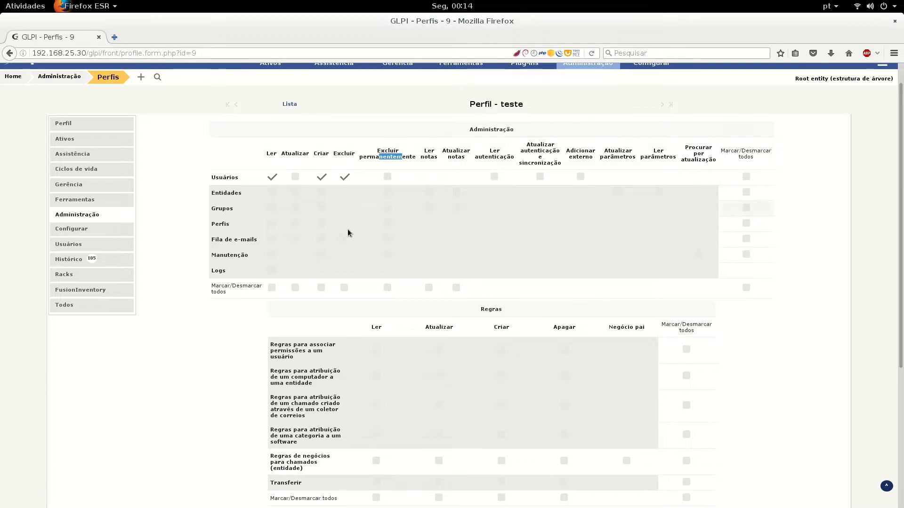
scroll(205, 314, "down", 5)
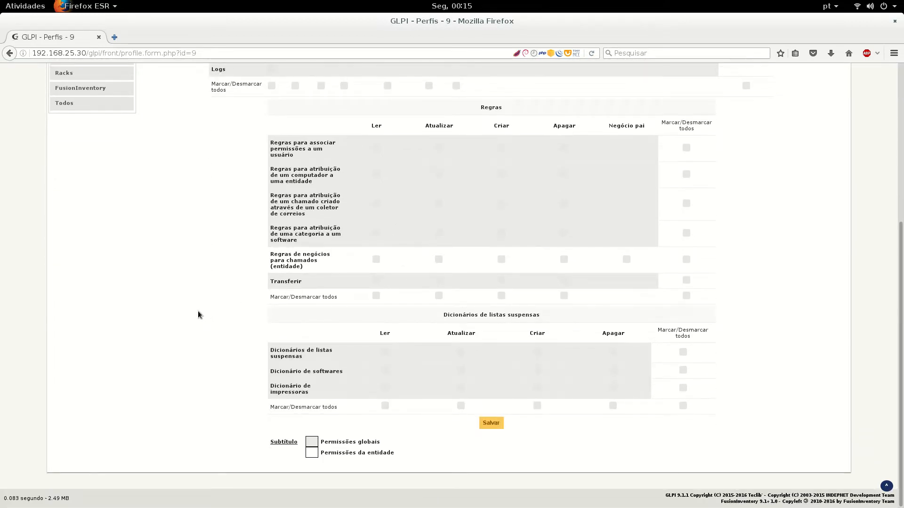
scroll(198, 314, "up", 5)
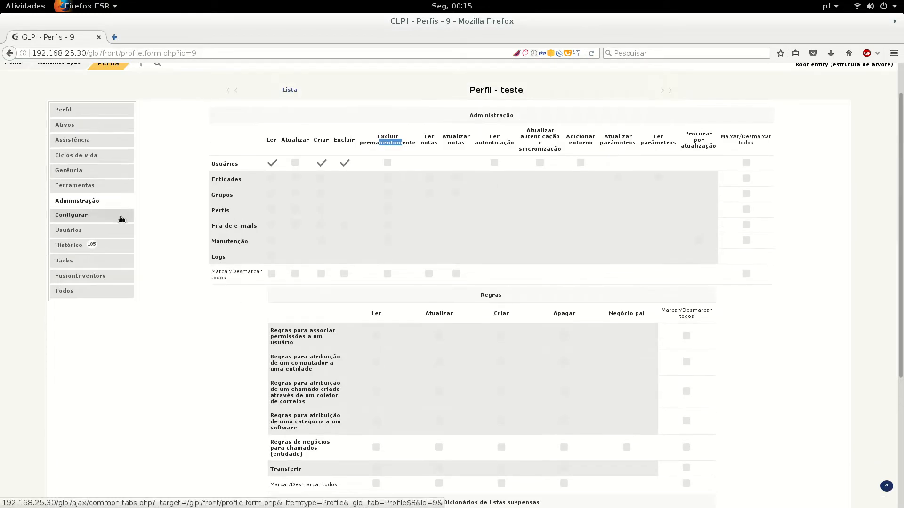
View the teste profile's Configurar permissions and the users holding the profile
left_click(121, 216)
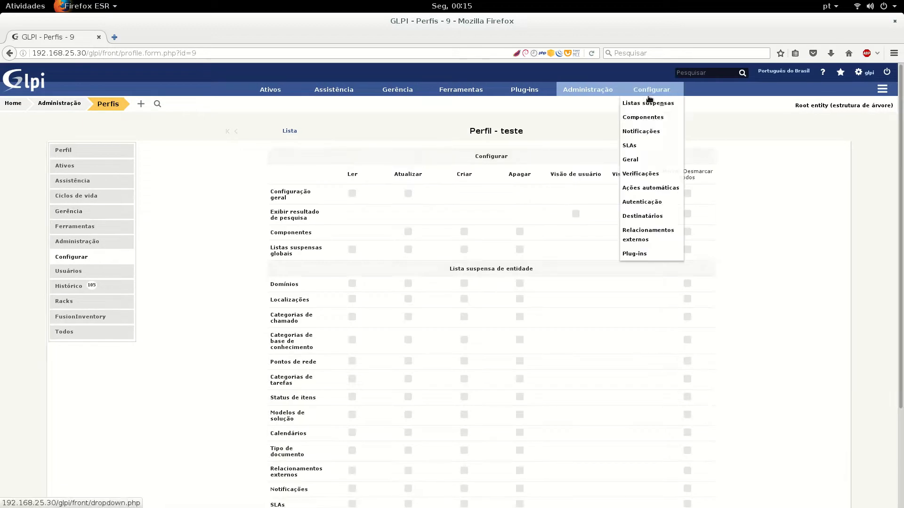
scroll(203, 283, "down", 5)
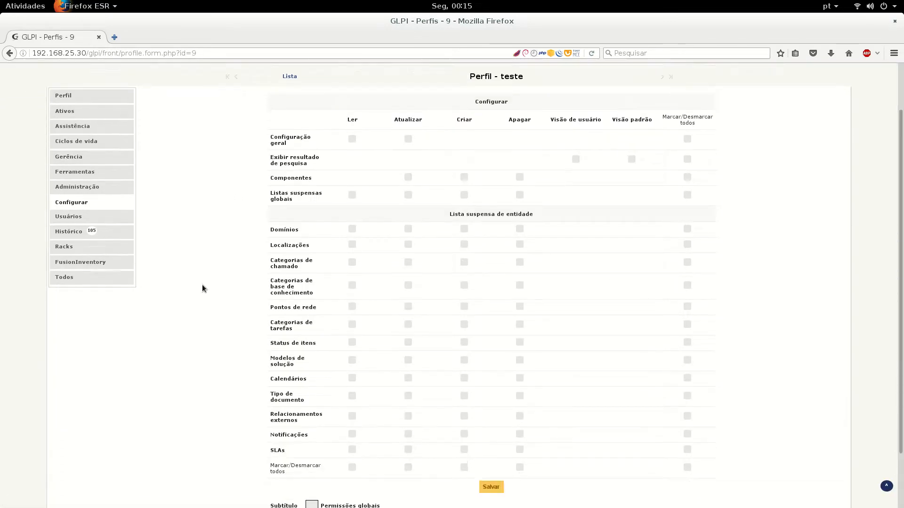
scroll(202, 287, "up", 5)
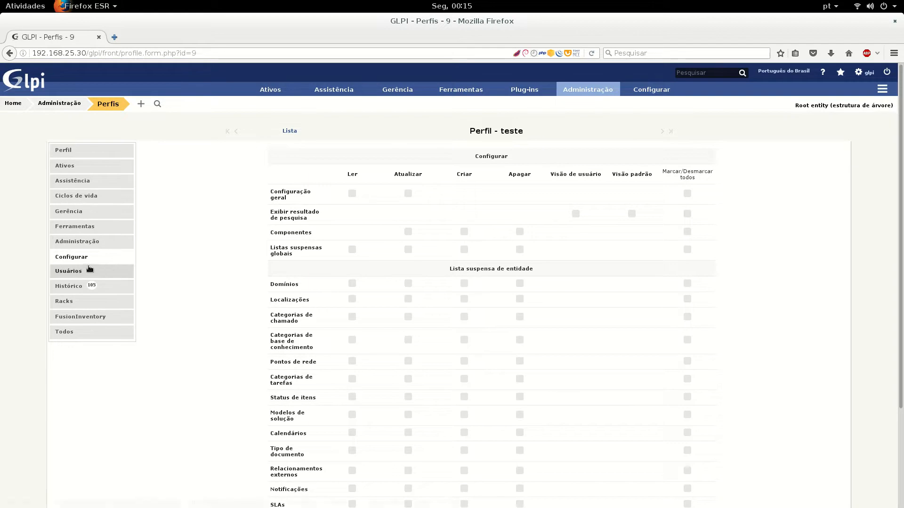
left_click(89, 270)
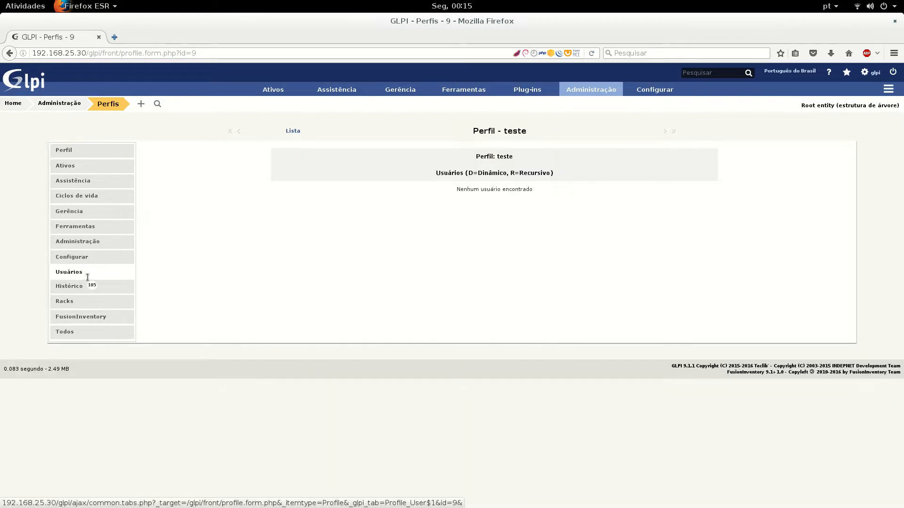
left_click_drag(82, 273, 62, 273)
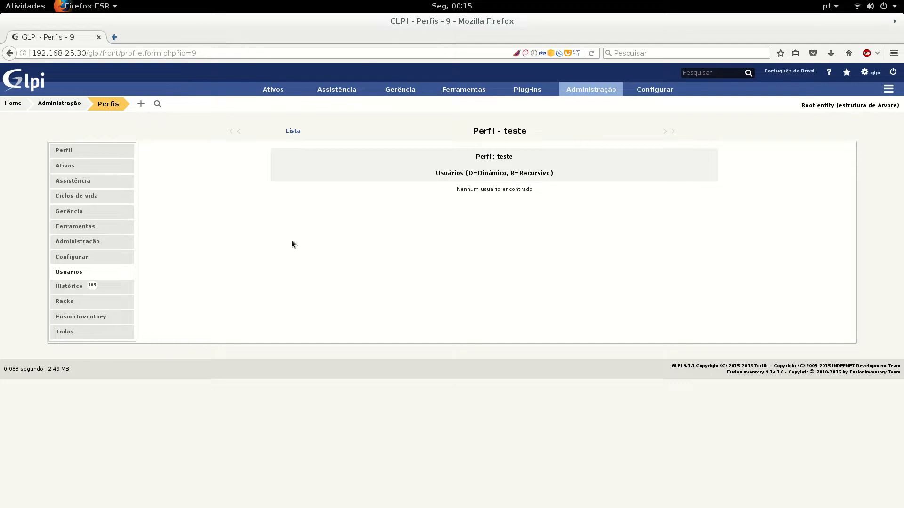
Check the teste profile's Racks and FusionInventory plugin permissions
left_click(84, 307)
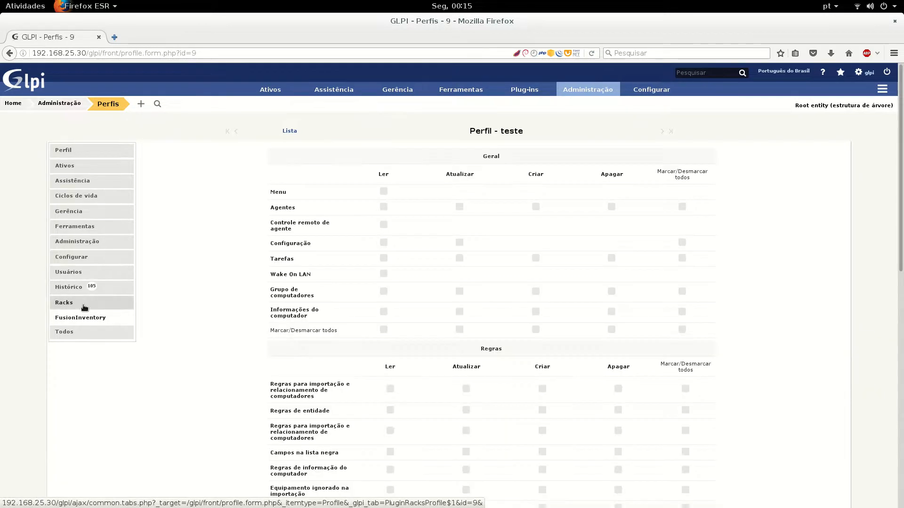
left_click(84, 307)
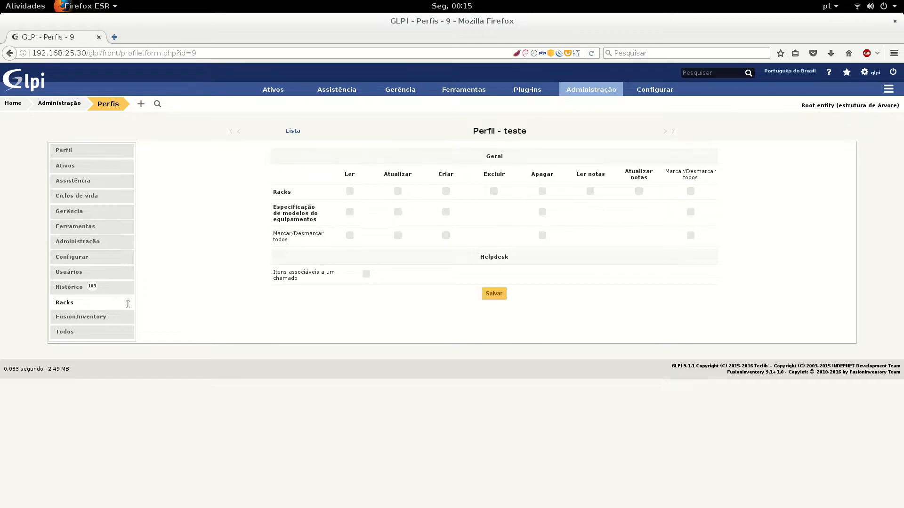
left_click(81, 317)
scroll(496, 311, "down", 10)
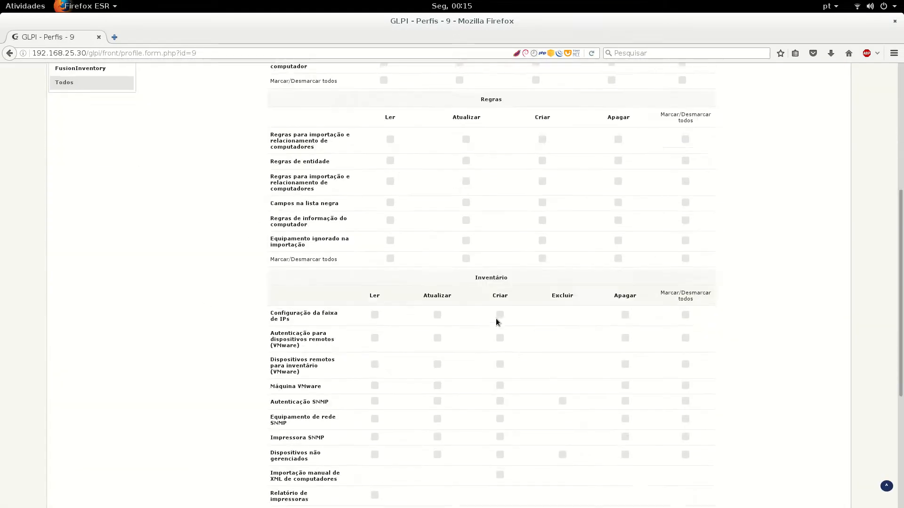
scroll(491, 332, "up", 15)
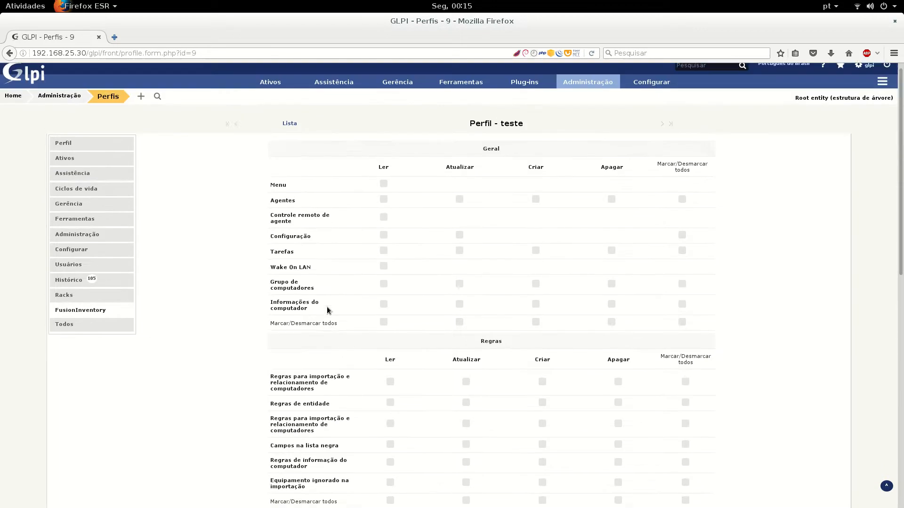
Permanently delete the teste profile through a bulk action on the Perfis list
mouse_move(588, 91)
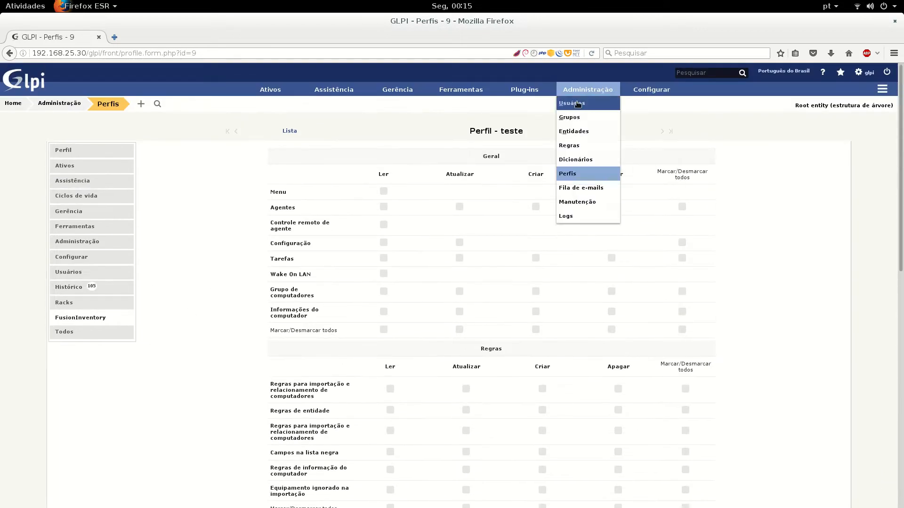
left_click(571, 175)
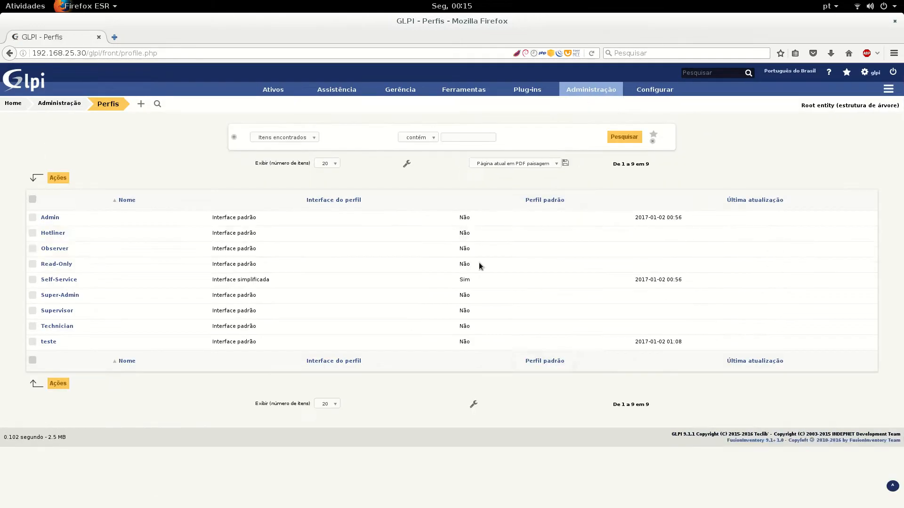
left_click(33, 342)
left_click(58, 178)
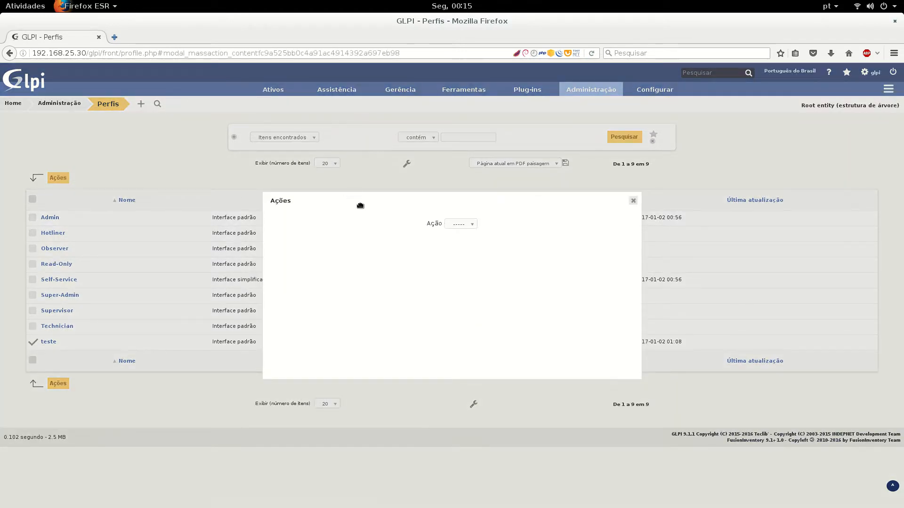
left_click(471, 224)
left_click(461, 253)
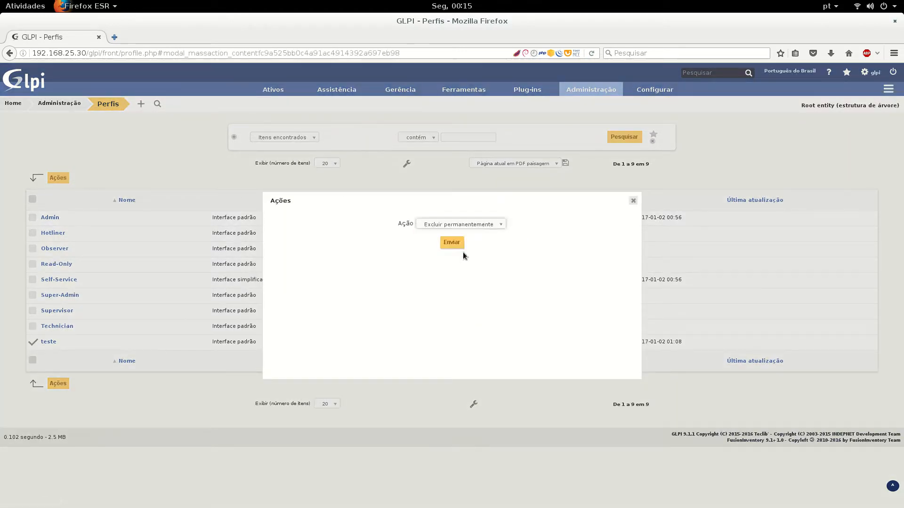
left_click(444, 242)
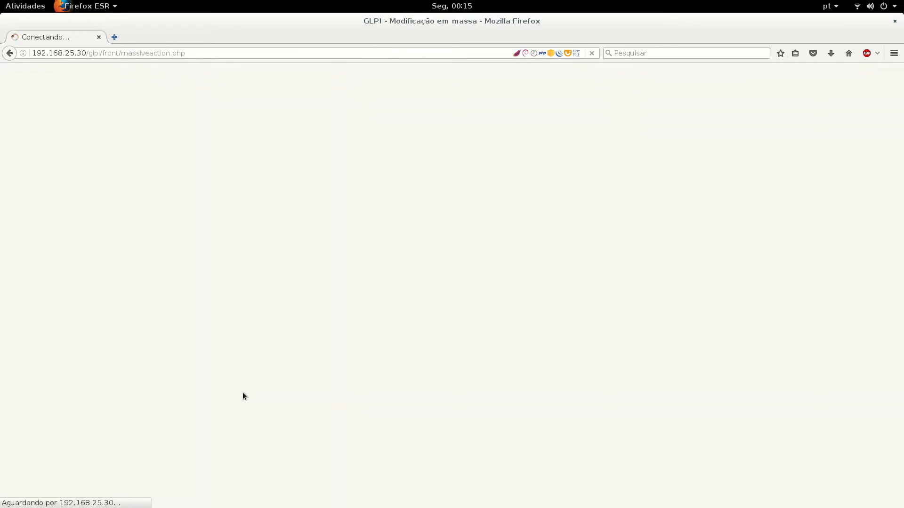
Bring the Perfis slide window forward from the other workspace
mouse_move(0, 0)
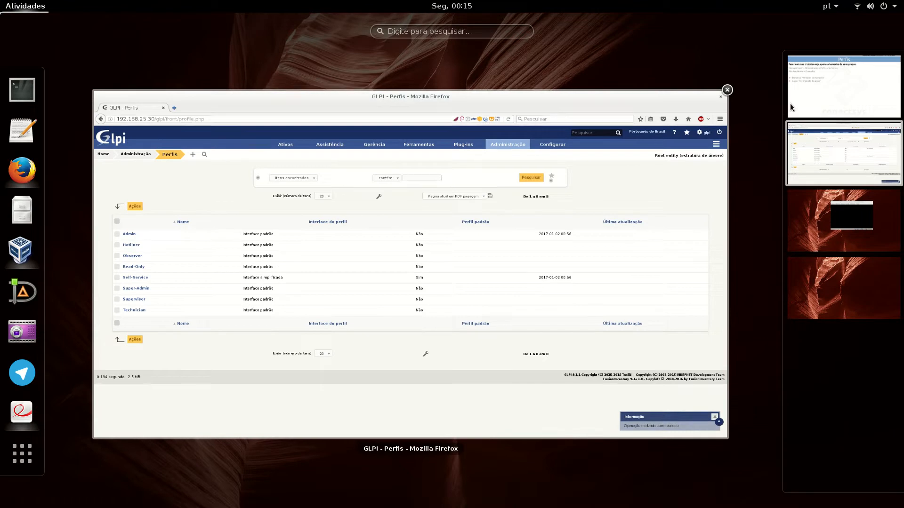
left_click(789, 103)
left_click(356, 276)
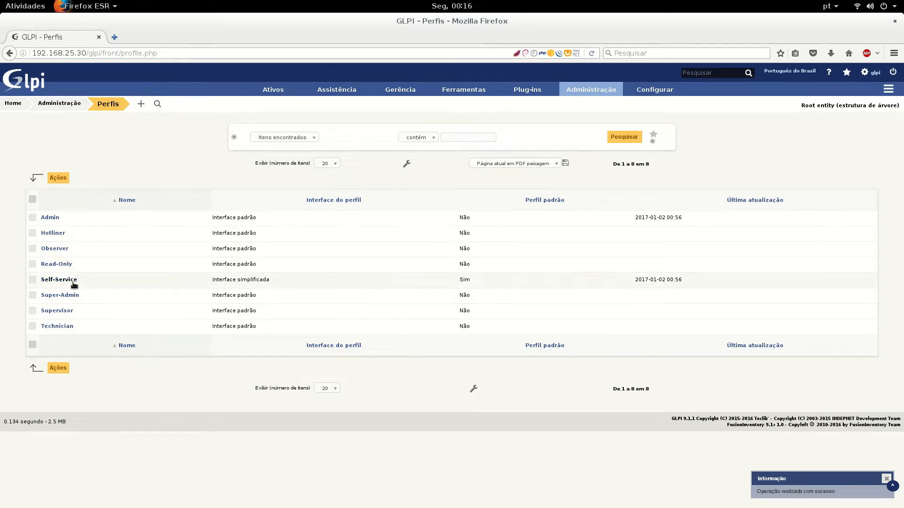
In Technician's Assistência rights, tick 'Ver chamado do grupo', untick 'Ver todos chamados', and save
left_click(51, 329)
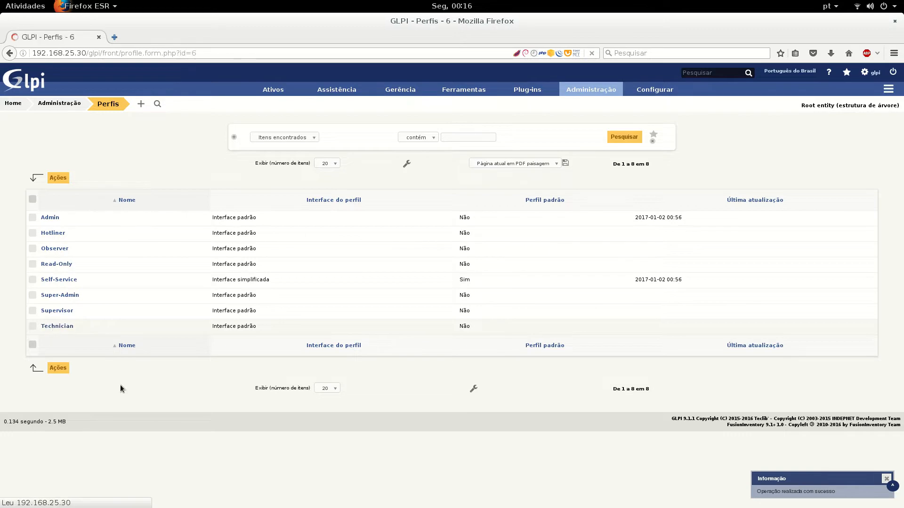
left_click(105, 181)
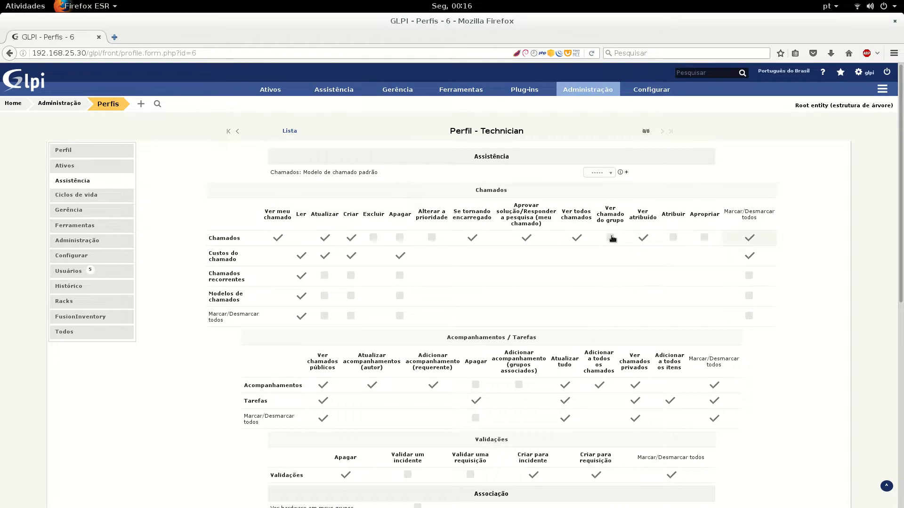
left_click(611, 238)
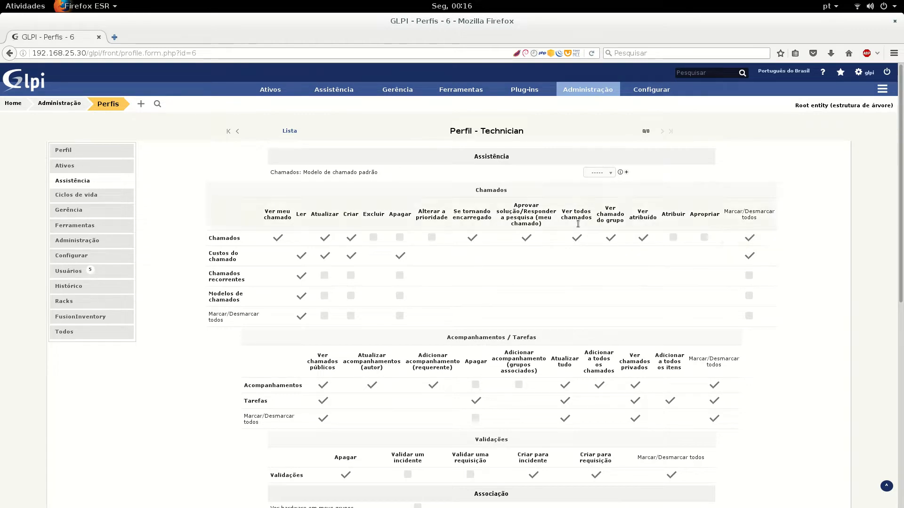
left_click(576, 237)
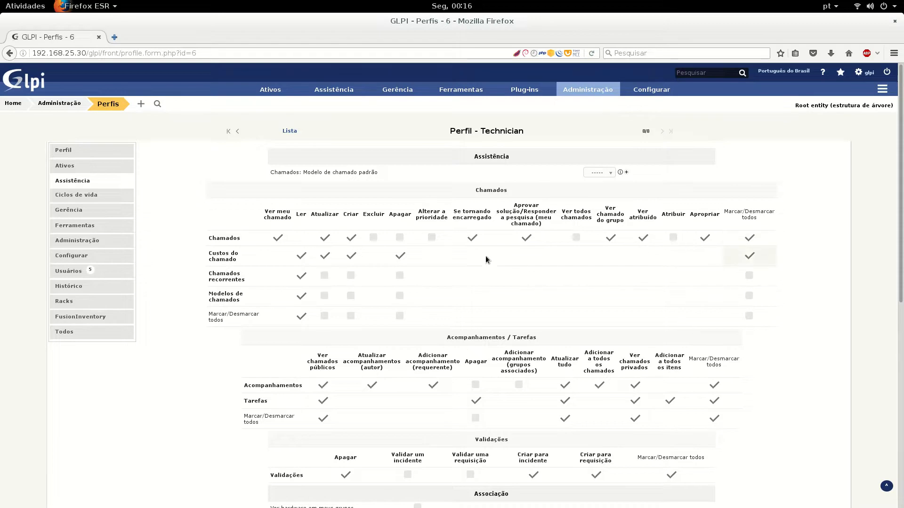
scroll(441, 262, "down", 1)
scroll(440, 262, "down", 14)
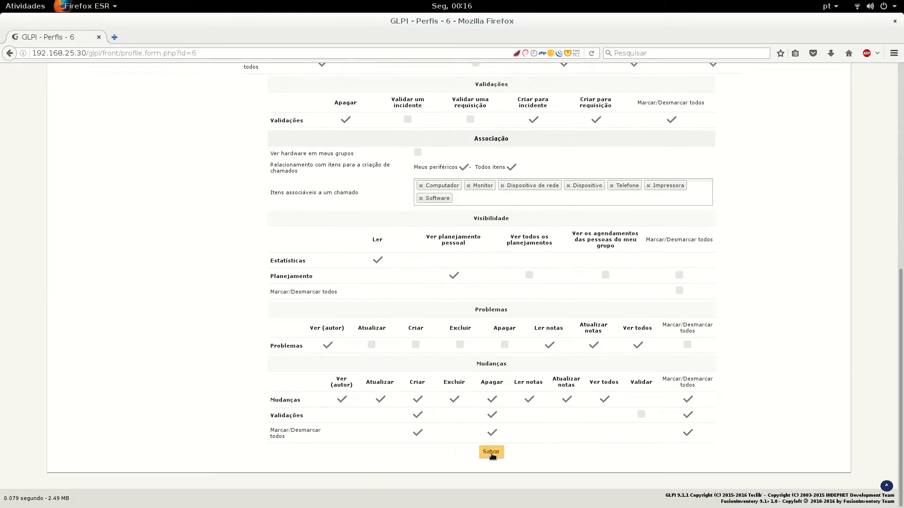
left_click(491, 453)
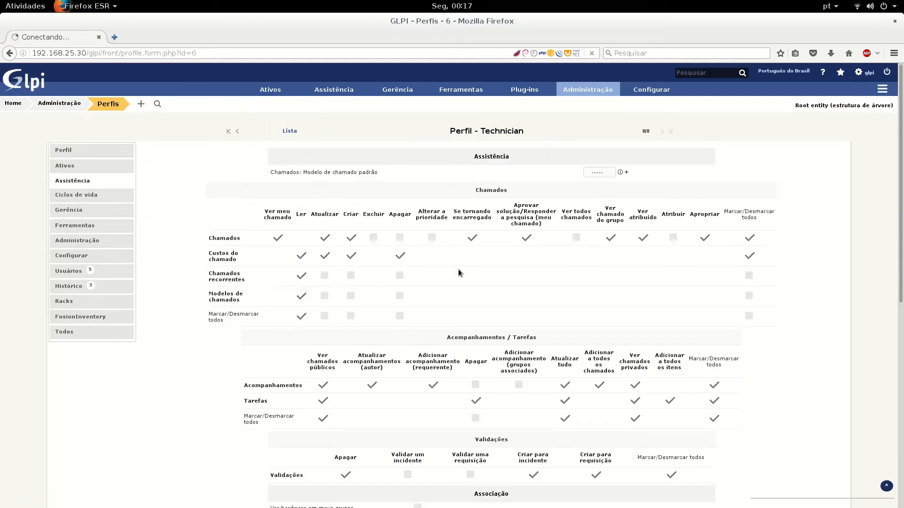
scroll(172, 280, "down", 5)
scroll(178, 320, "up", 5)
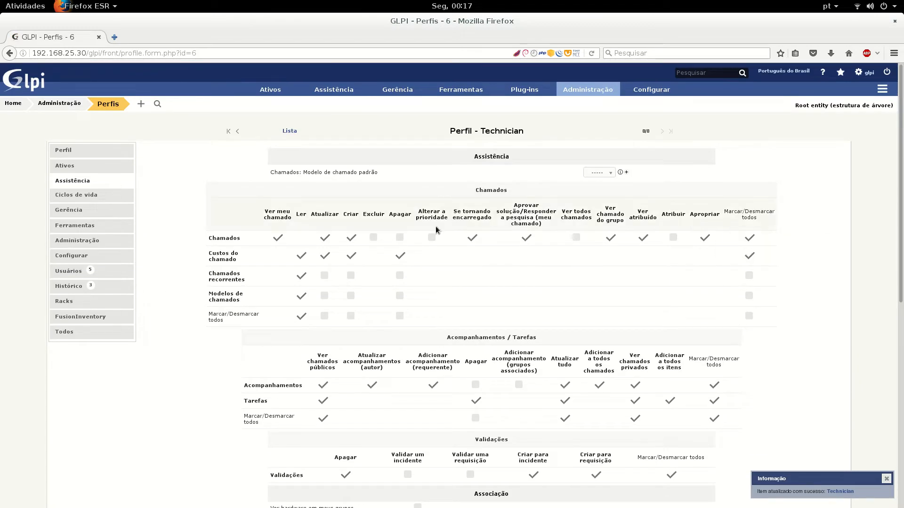
key("super")
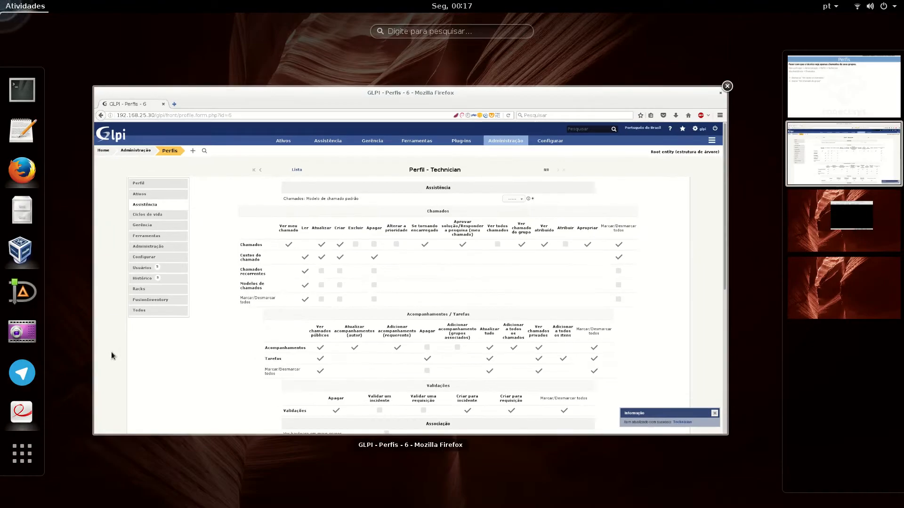
scroll(826, 159, "up", 1)
scroll(496, 237, "down", 1)
scroll(496, 240, "up", 1)
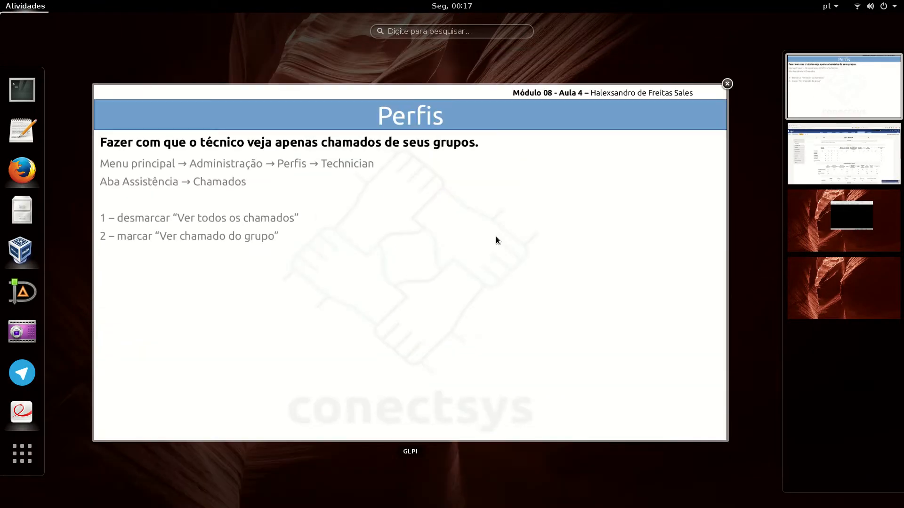
left_click(495, 238)
left_click(418, 260)
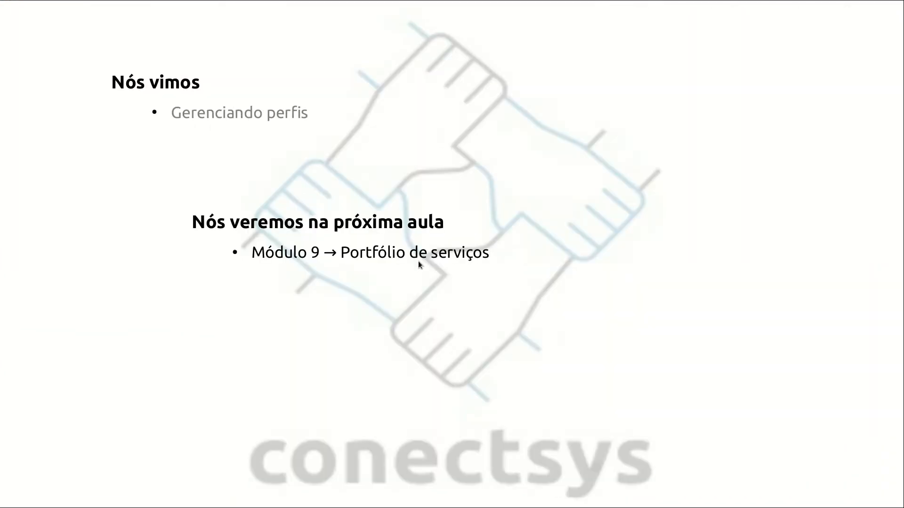
key("Left")
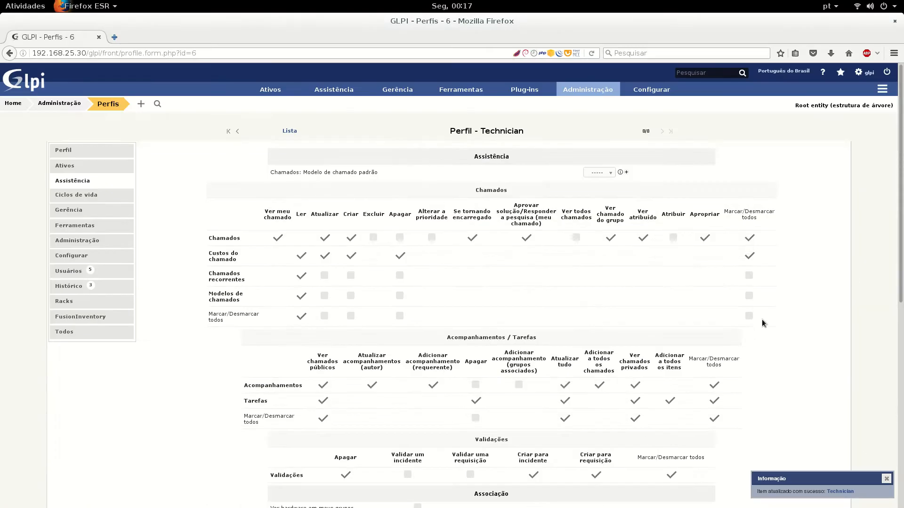
Search the Usuários list for 'fa' and open the matching test user's record
scroll(791, 348, "down", 2)
scroll(798, 360, "up", 2)
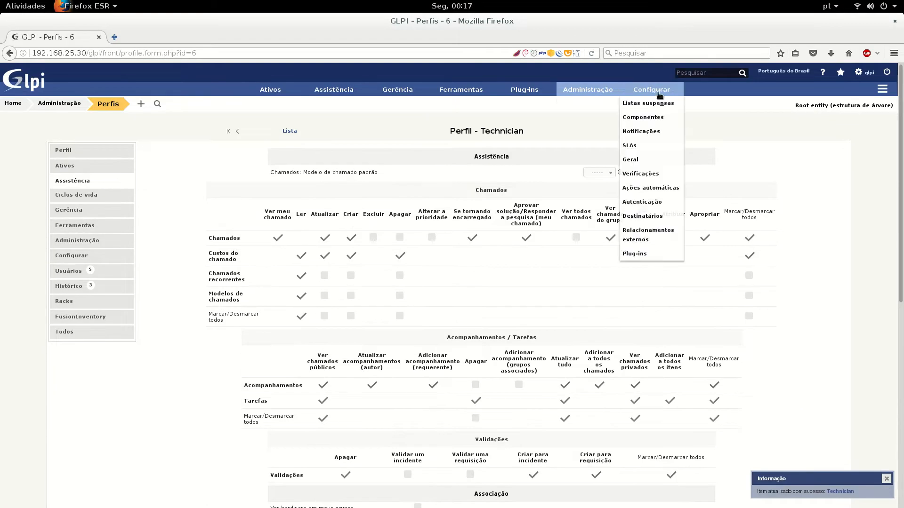
mouse_move(587, 89)
left_click(571, 104)
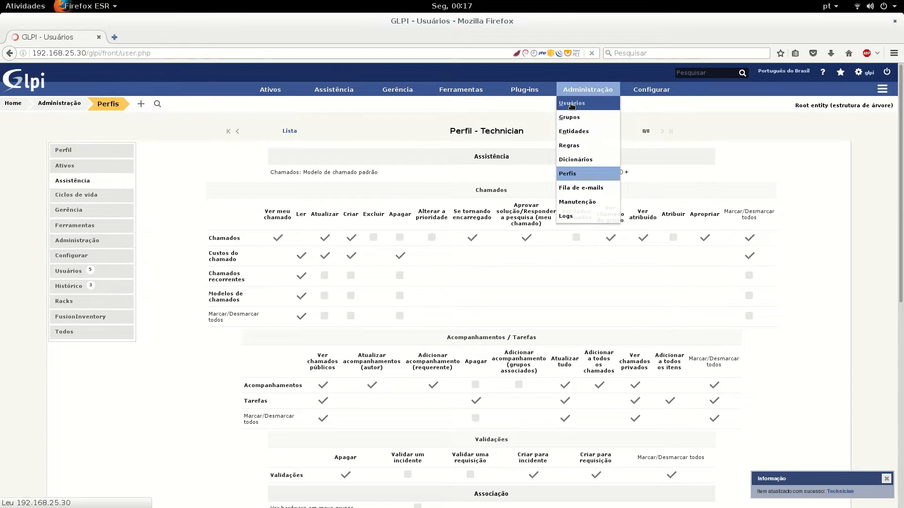
left_click(450, 163)
type("fabio")
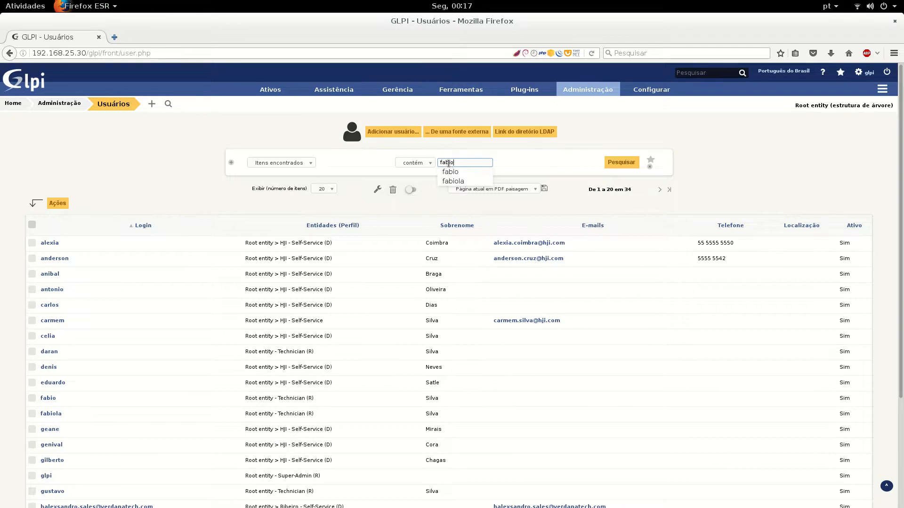
key("Return")
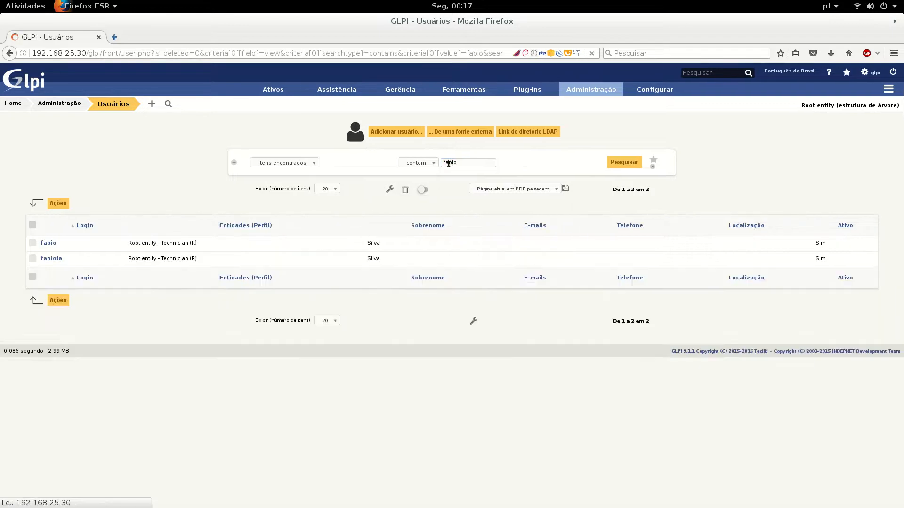
left_click(48, 247)
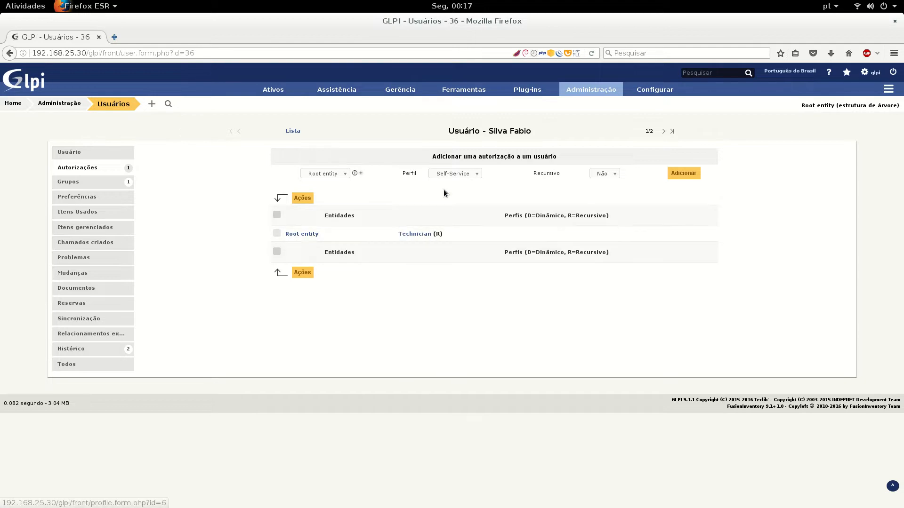
Add a Super-Admin authorization on the Root entity to the user
left_click(454, 173)
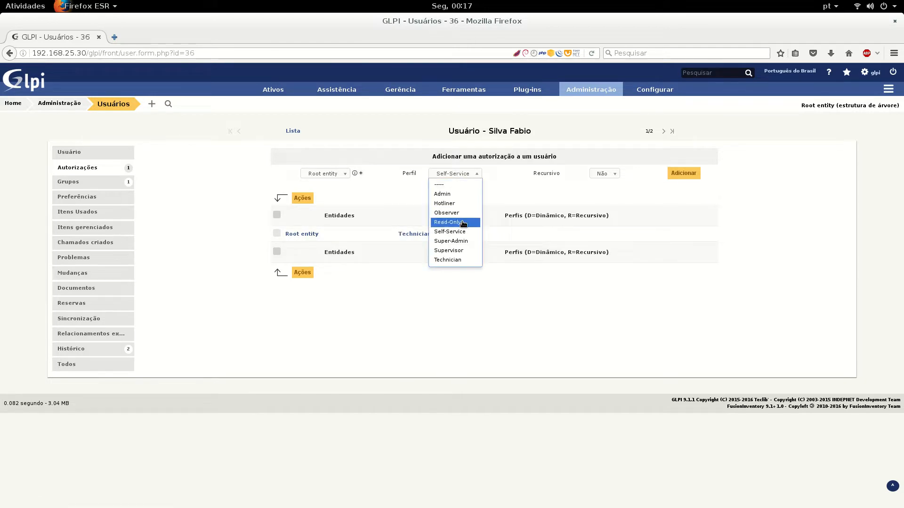
left_click(465, 242)
left_click(602, 175)
left_click(684, 173)
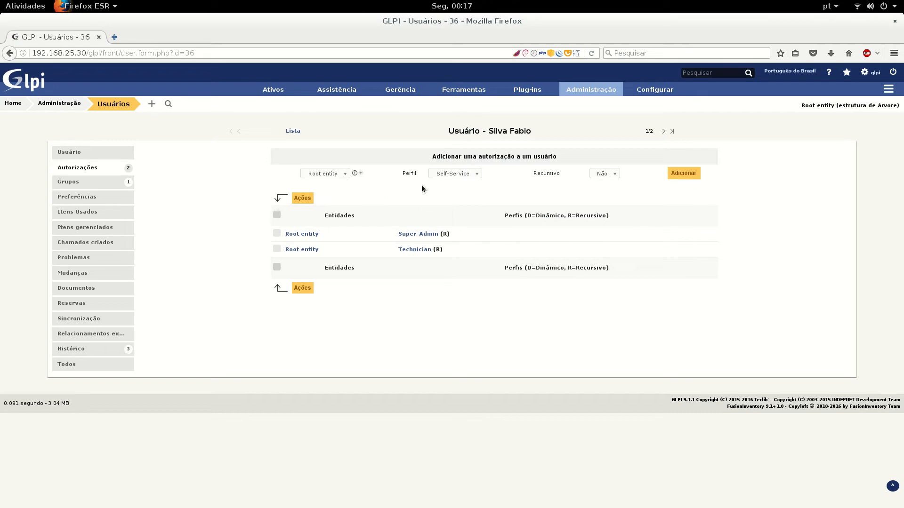
Add a recursive Hotliner authorization to the user
left_click(464, 174)
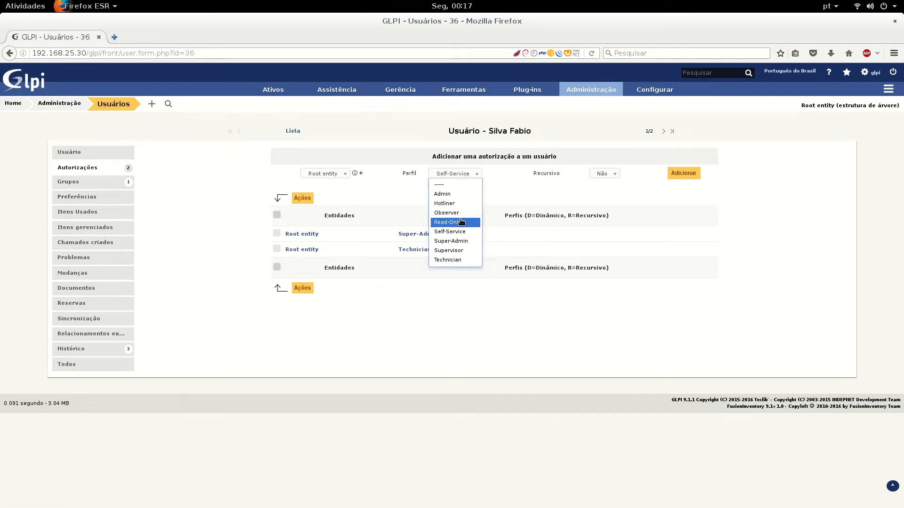
left_click(465, 203)
left_click(597, 173)
left_click(598, 195)
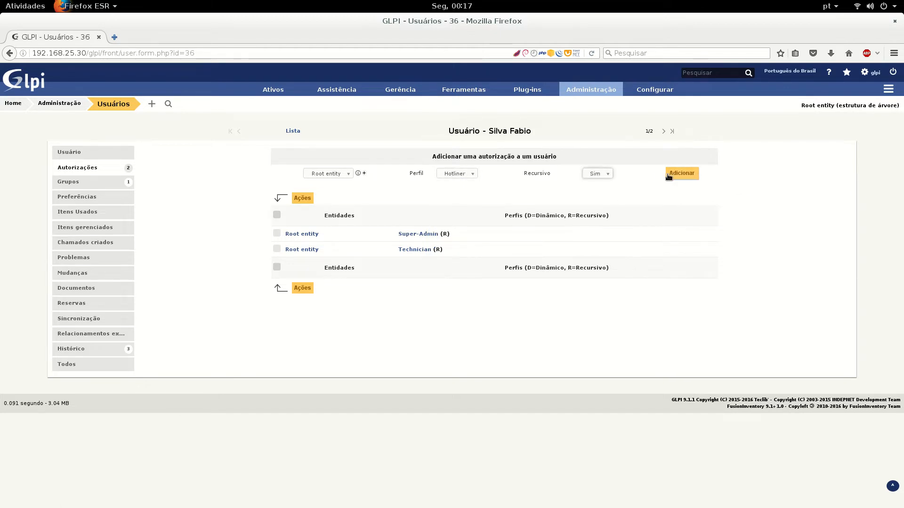
left_click(669, 175)
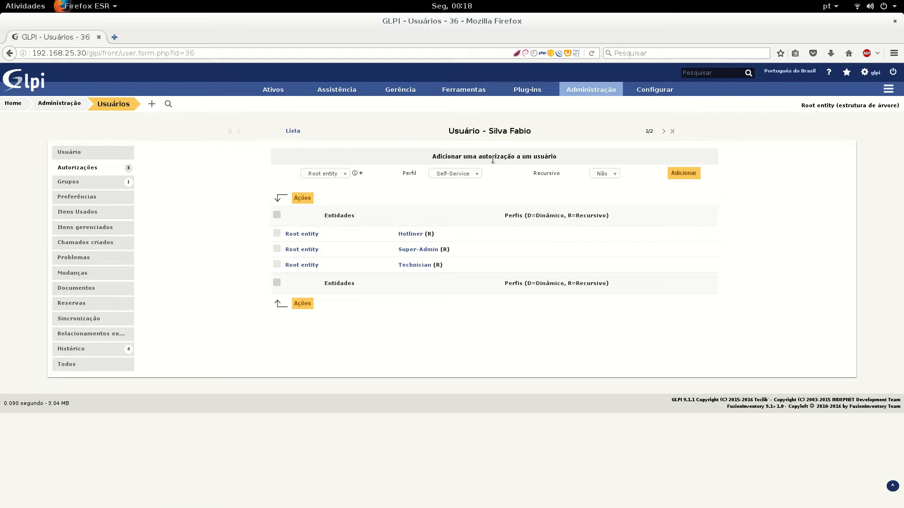
Add a recursive Self-Service authorization to the user
left_click(605, 174)
left_click(603, 198)
left_click(679, 174)
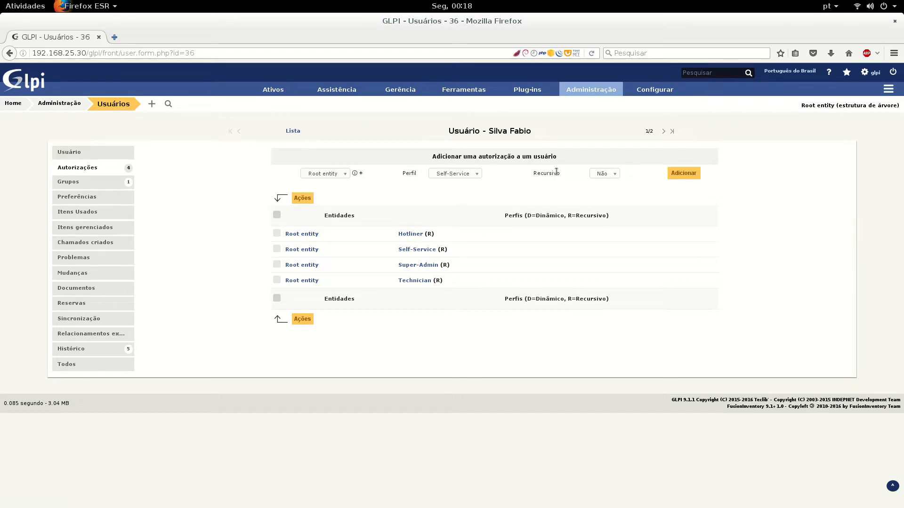
Log out and log back in with the test user's login name and password
left_click(892, 72)
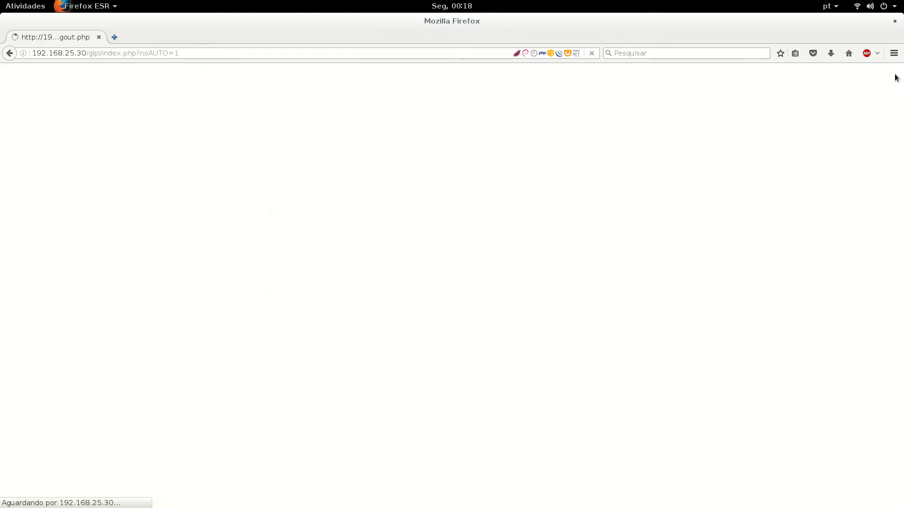
left_click(421, 182)
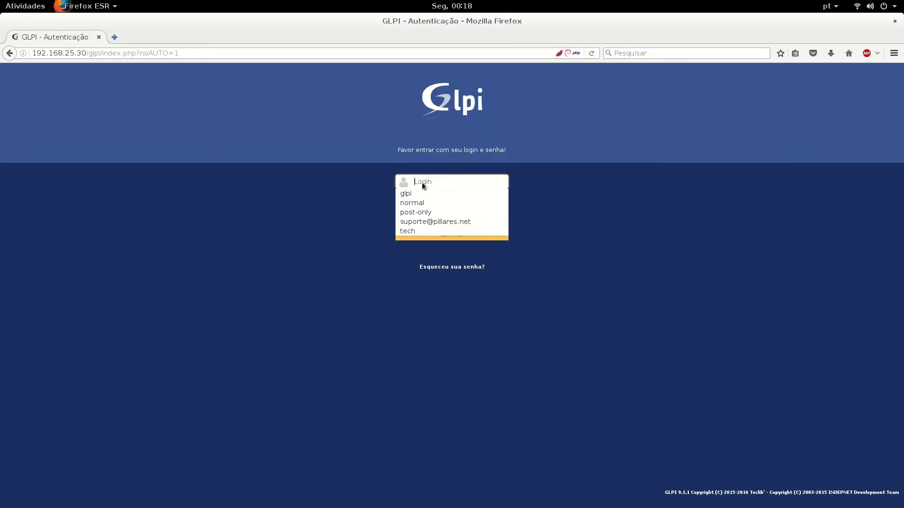
type("fa")
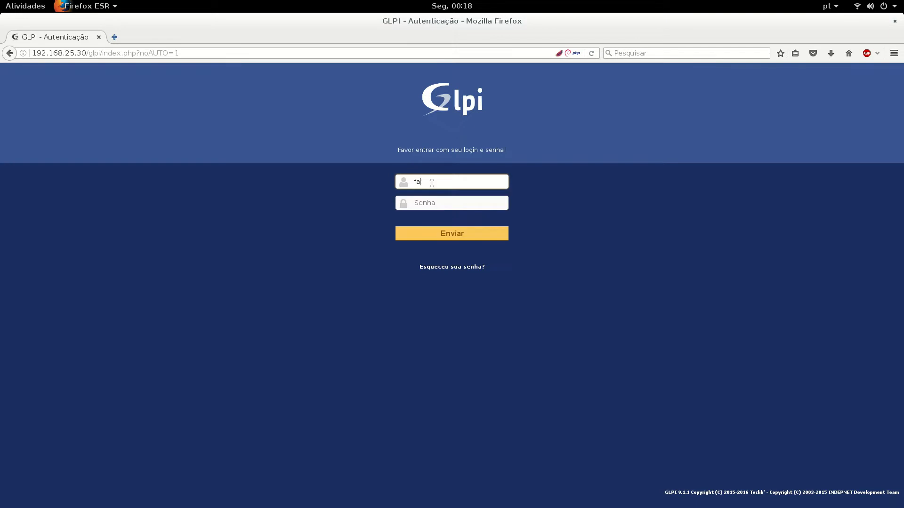
type("bio")
key("Tab")
type("******")
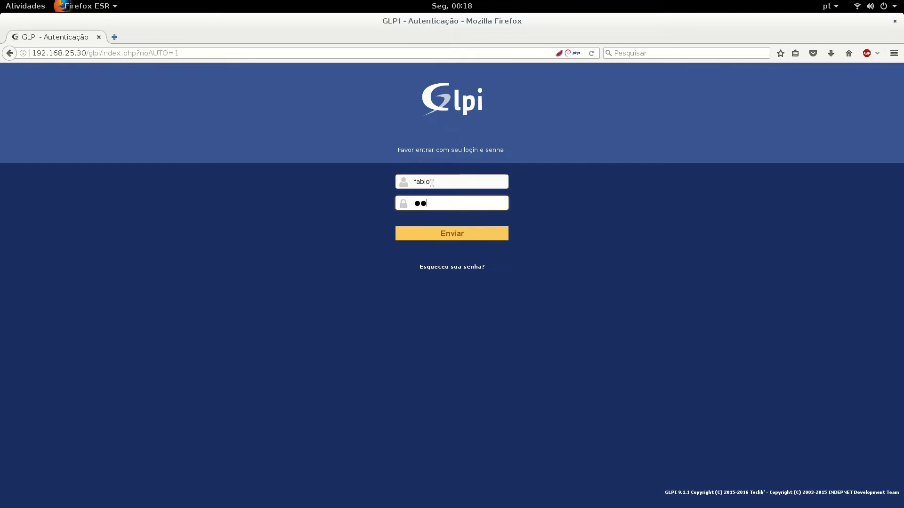
key("Return")
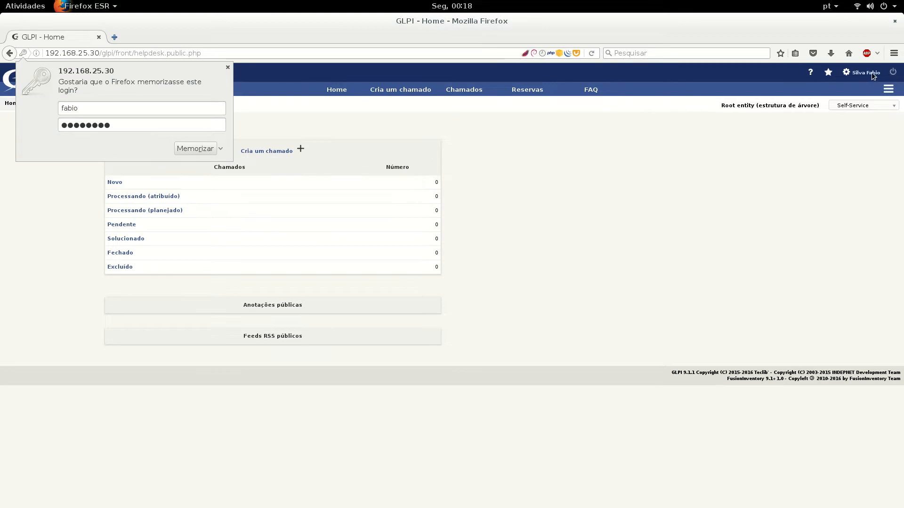
Dismiss Firefox's save-login offer and inspect the entity selector and profile list
left_click(228, 68)
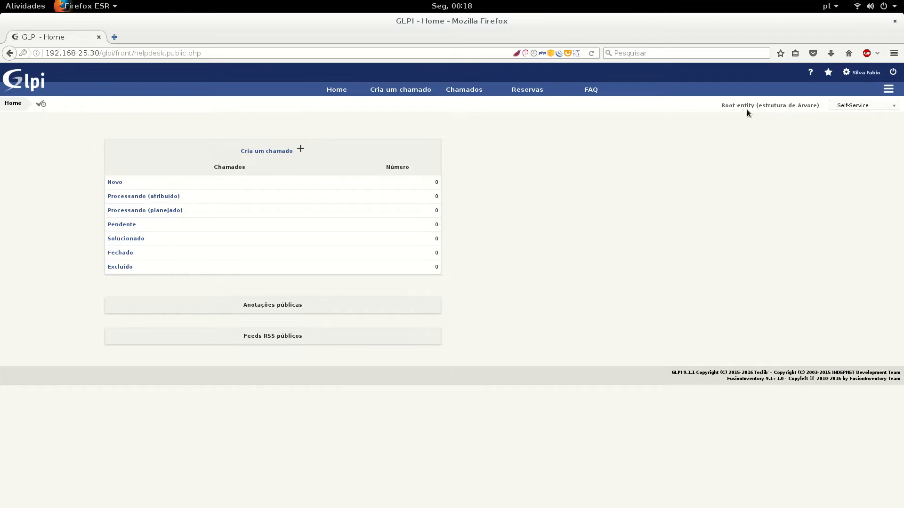
left_click(775, 106)
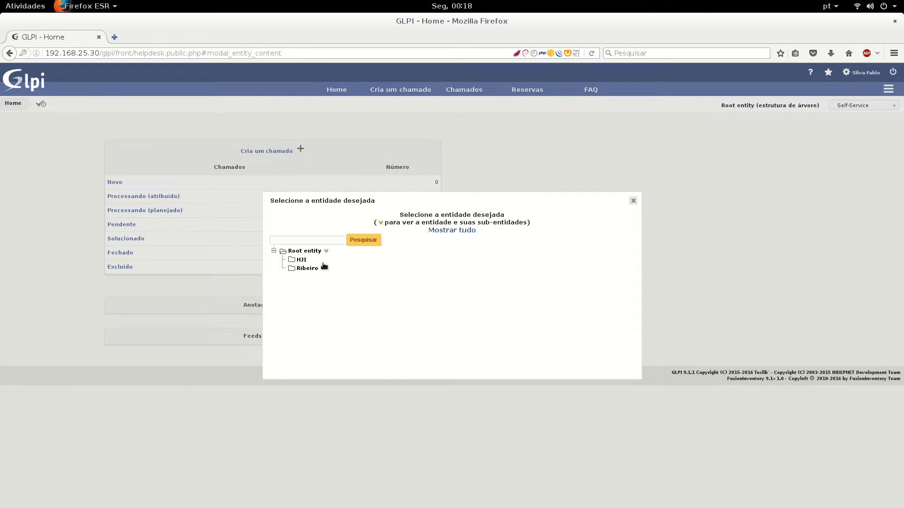
left_click(633, 201)
left_click(871, 105)
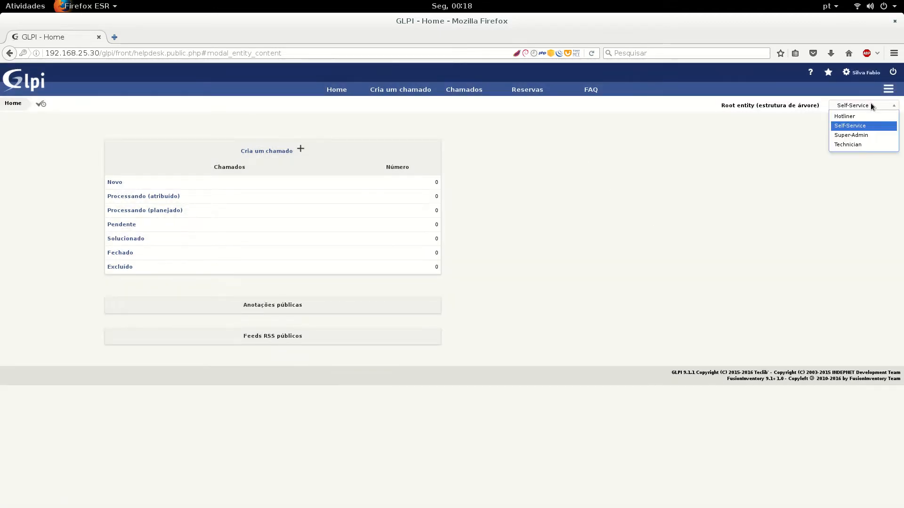
left_click(863, 127)
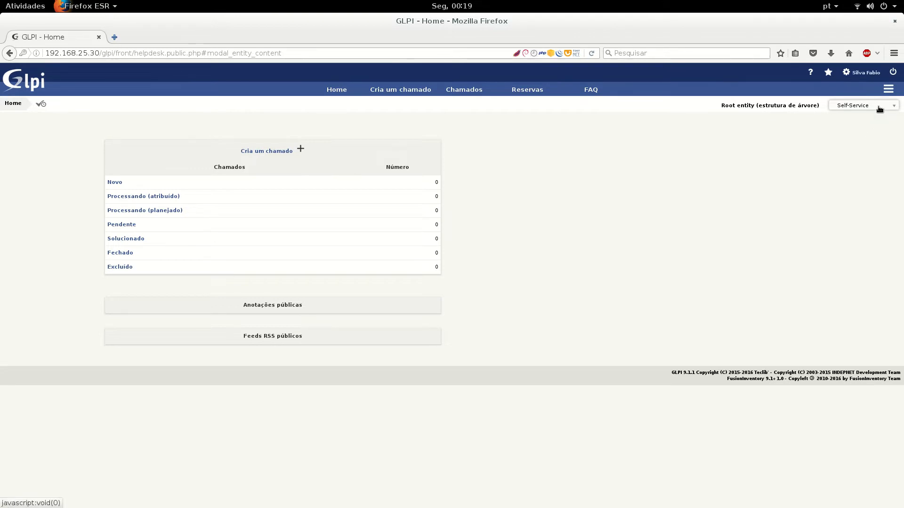
Switch the active profile to Hotliner, then back to Self-Service
left_click(879, 109)
left_click(875, 114)
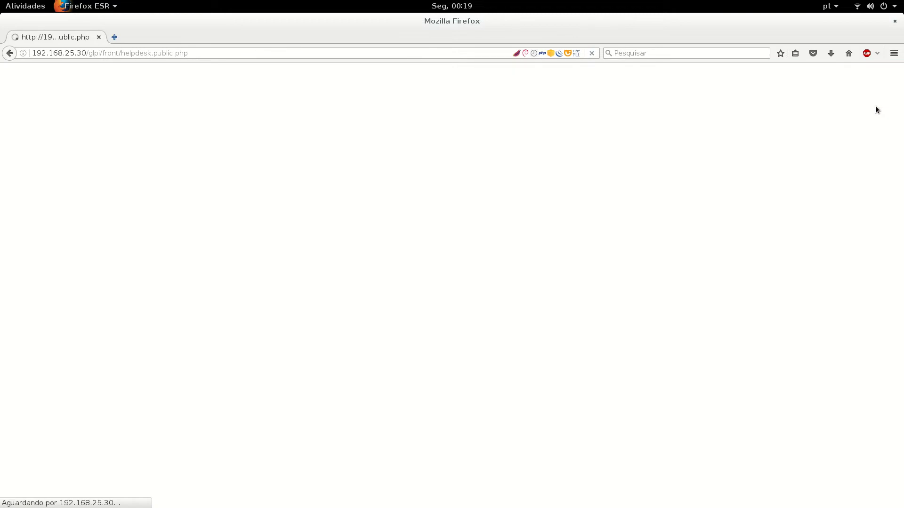
left_click(874, 105)
left_click(874, 126)
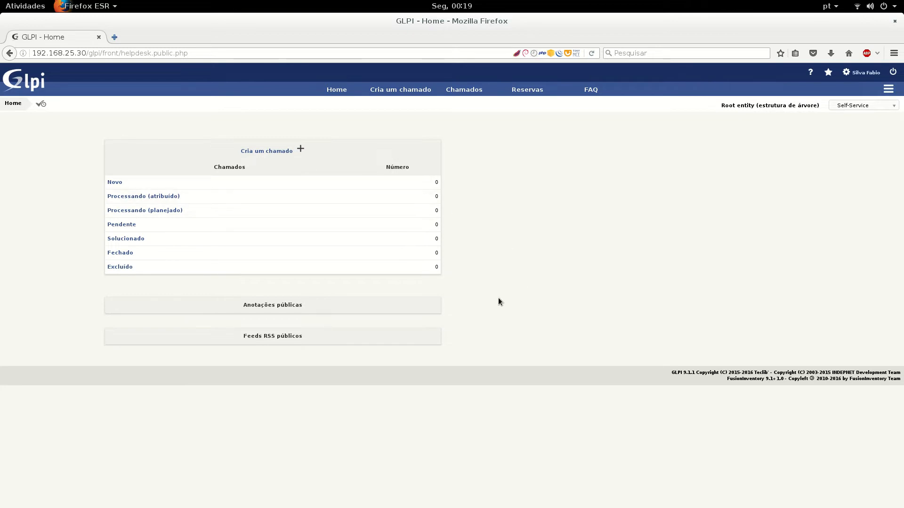
Visit the helpdesk home, the new-ticket form with its category choices, and the ticket list
left_click(338, 89)
left_click(399, 90)
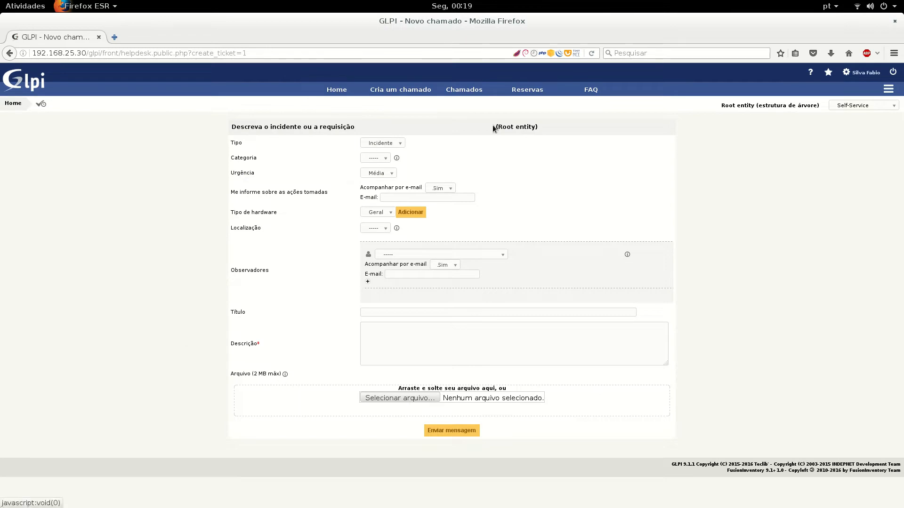
left_click(379, 159)
left_click(379, 160)
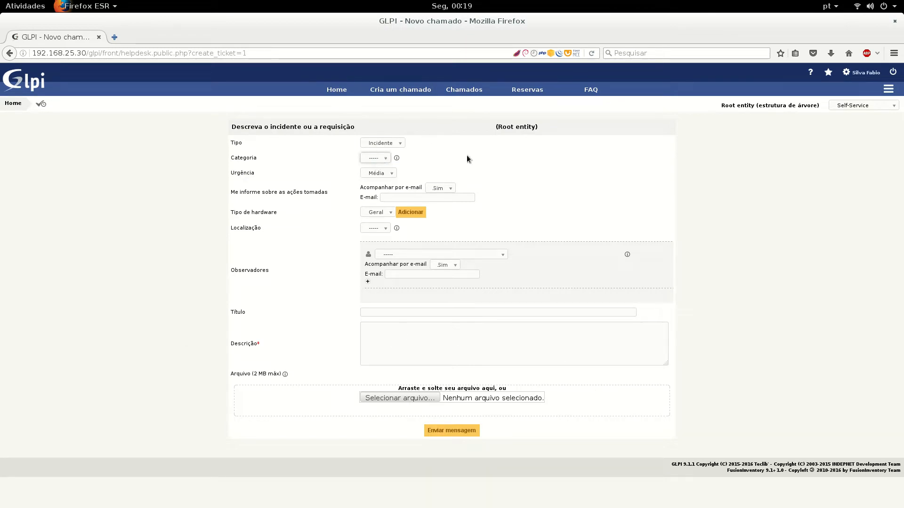
left_click(463, 93)
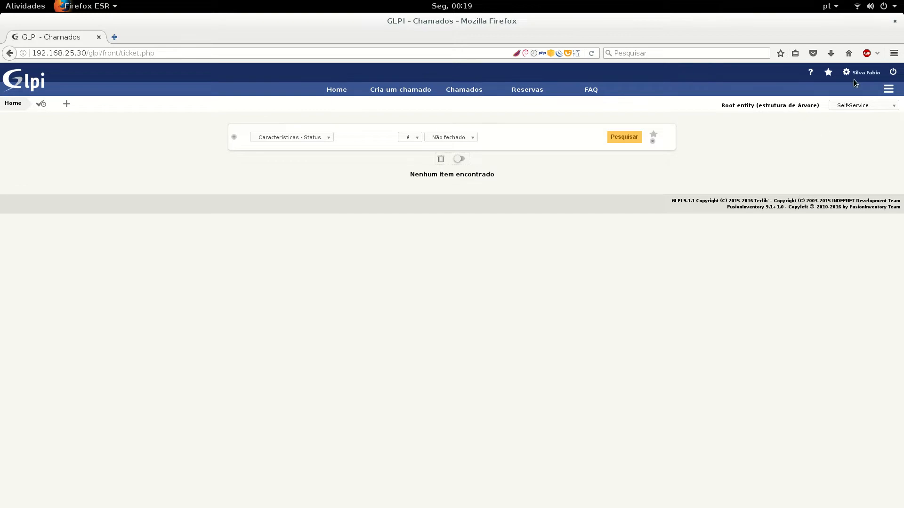
Look at the Reservas and FAQ pages, then switch the profile to Hotliner
left_click(526, 92)
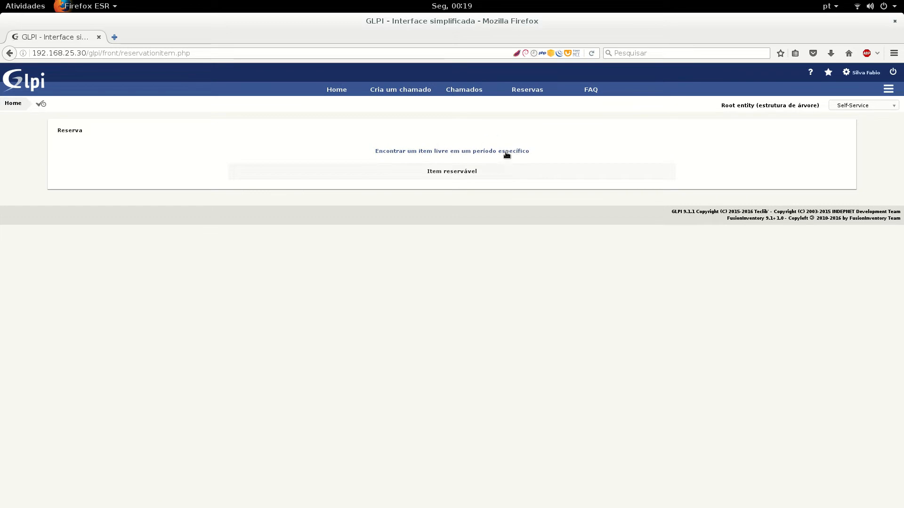
left_click(591, 93)
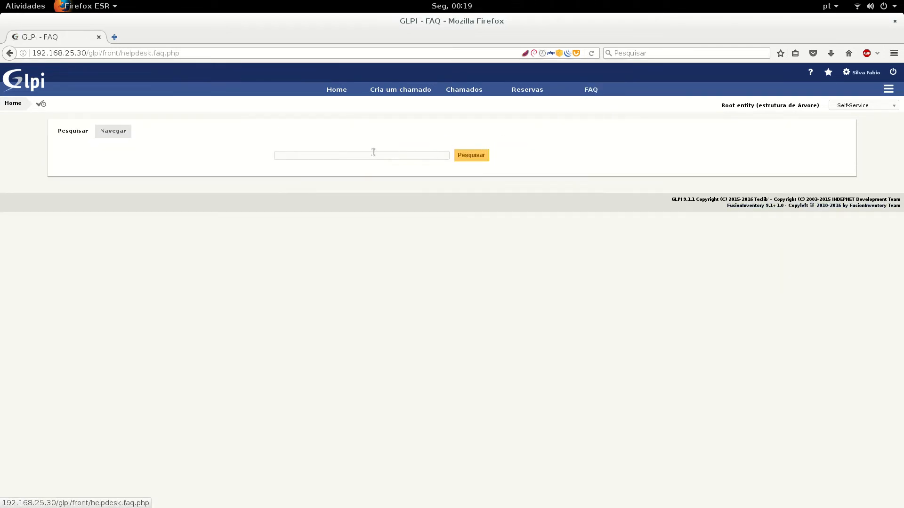
left_click(132, 132)
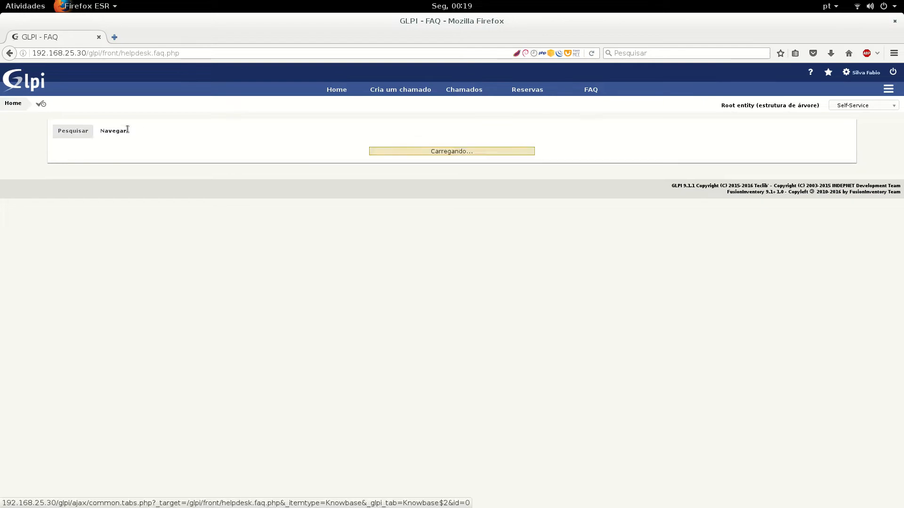
left_click(68, 134)
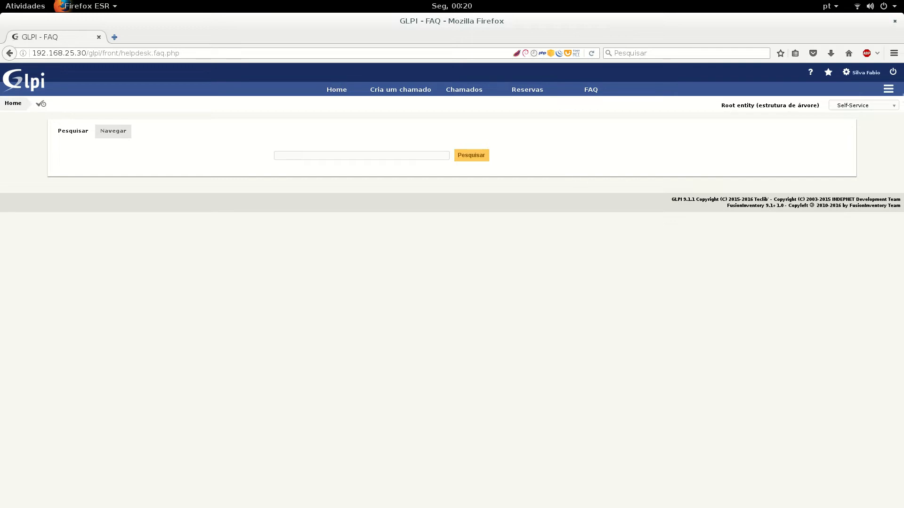
left_click(883, 105)
left_click(877, 116)
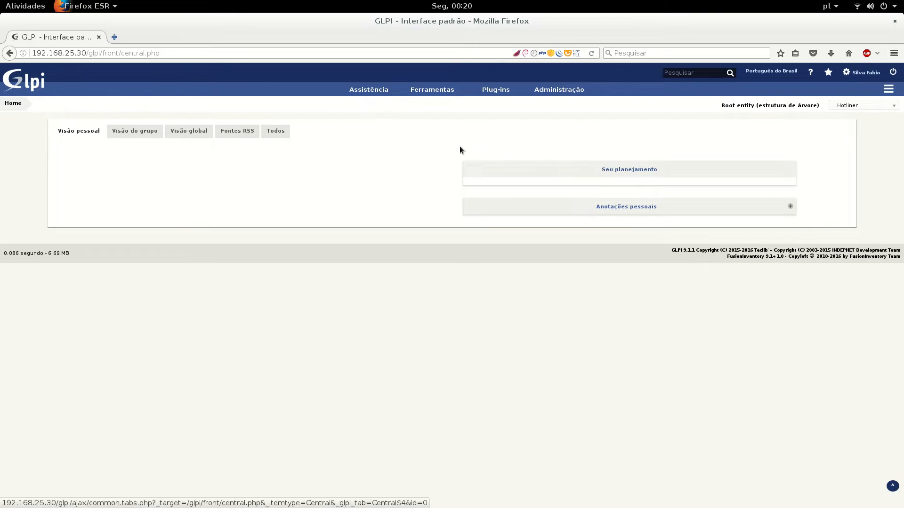
Look over Hotliner's Assistência and Ferramentas menus, then switch the profile to Super-Admin
mouse_move(368, 89)
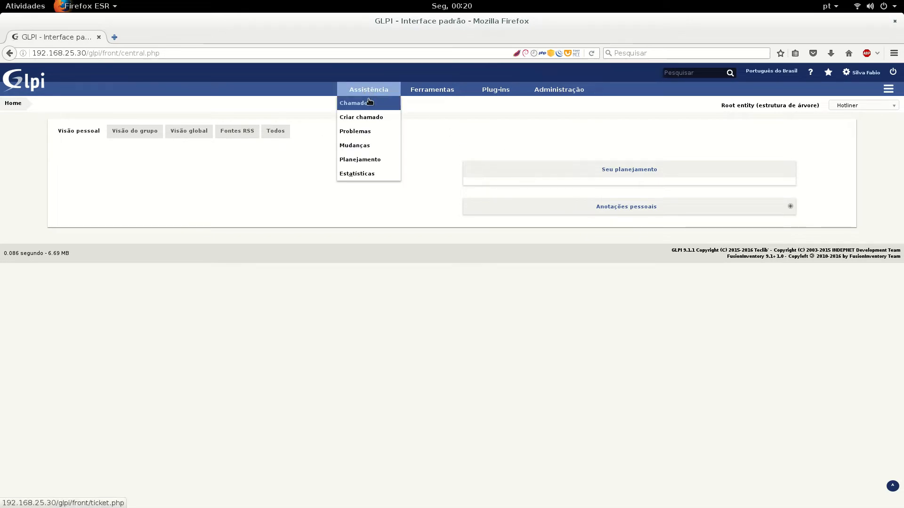
mouse_move(428, 91)
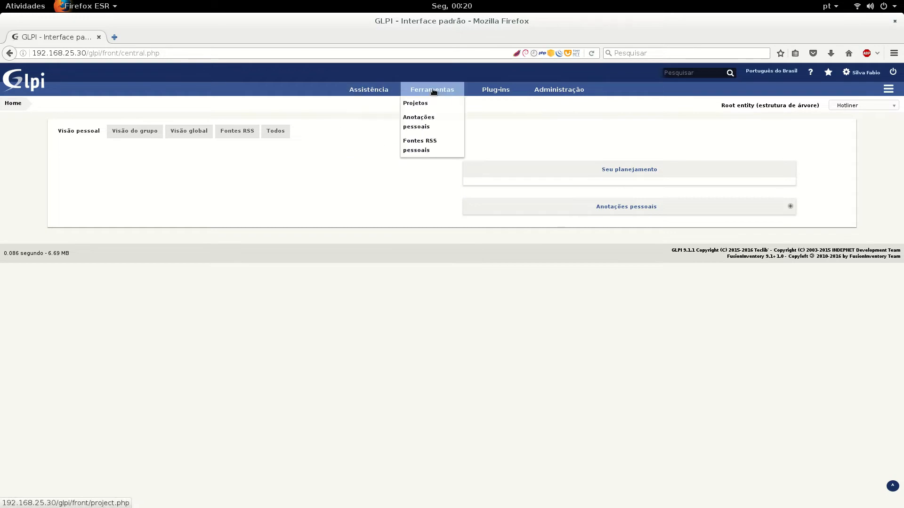
mouse_move(498, 89)
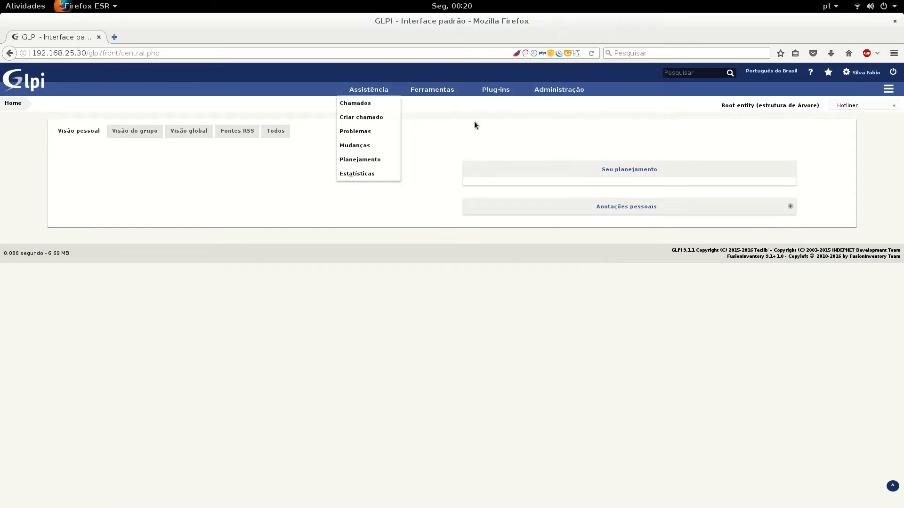
left_click(846, 107)
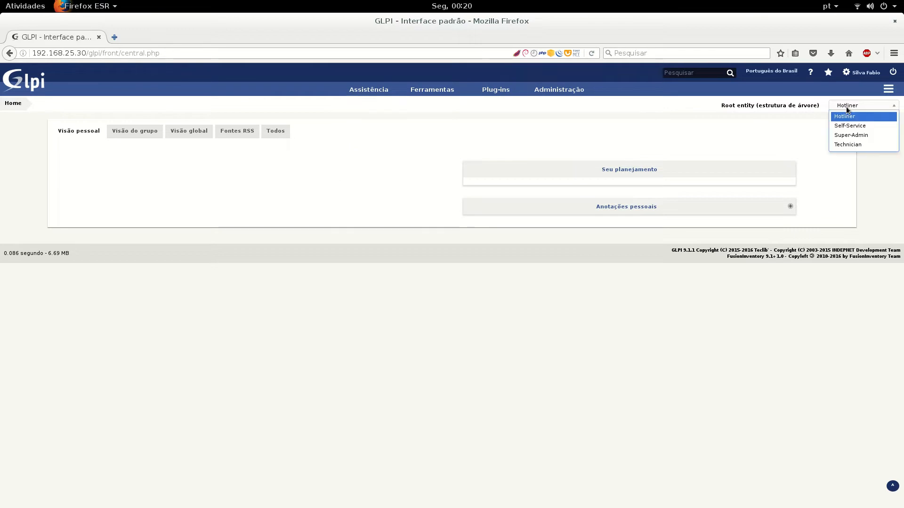
left_click(850, 135)
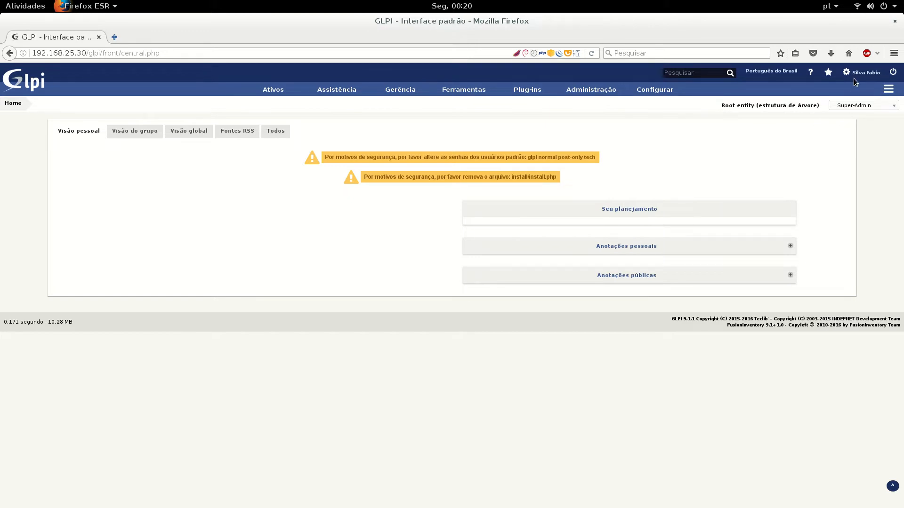
Switch the active profile back to Self-Service
mouse_move(654, 89)
left_click(880, 106)
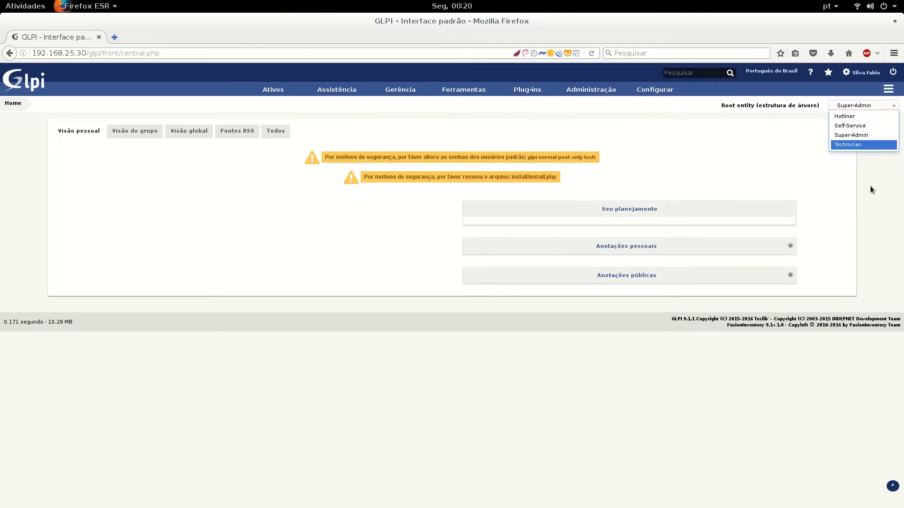
left_click(860, 126)
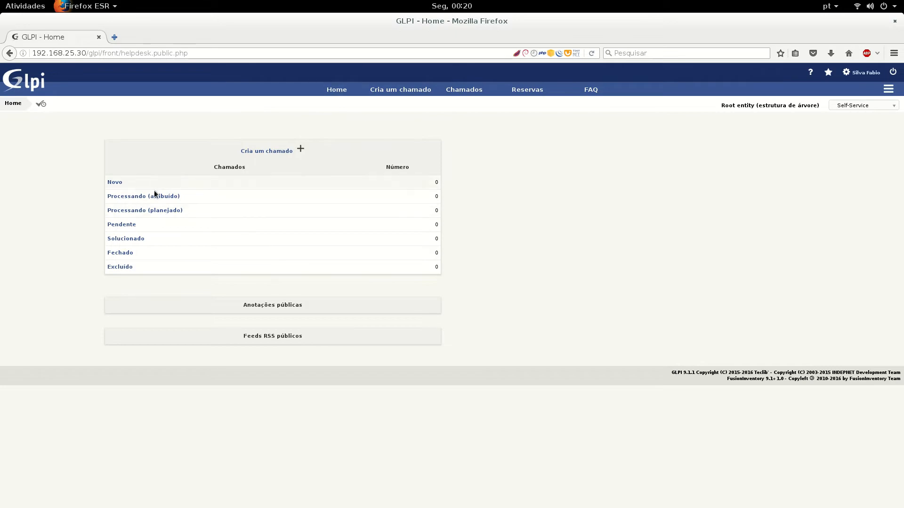
View the Self-Service 'Cria um chamado' new-ticket form, then log out of GLPI
left_click(278, 152)
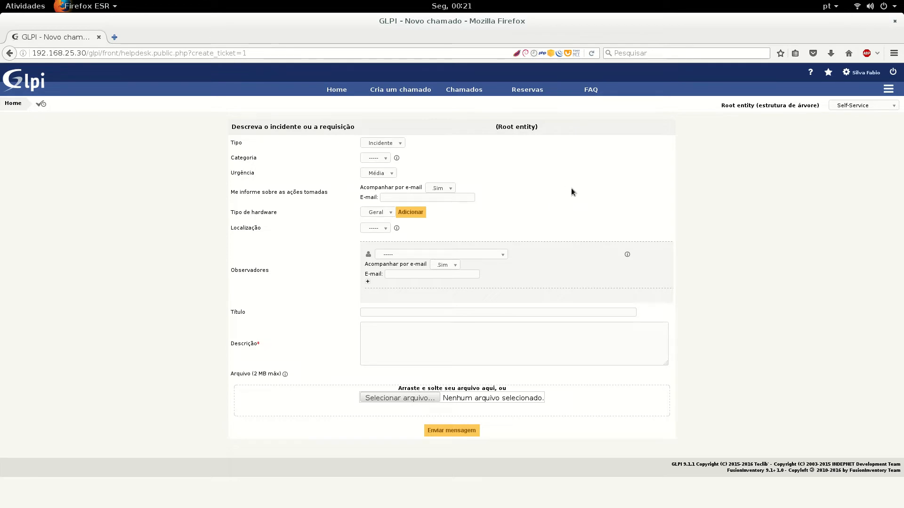
left_click(892, 73)
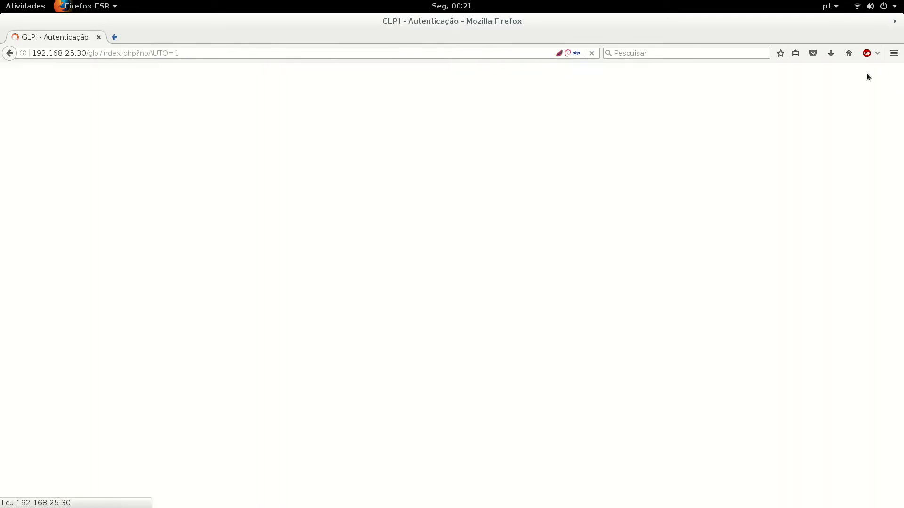
Log back in as administrator with the browser's saved credentials and open Administração > Perfis
left_click(467, 181)
left_click(468, 193)
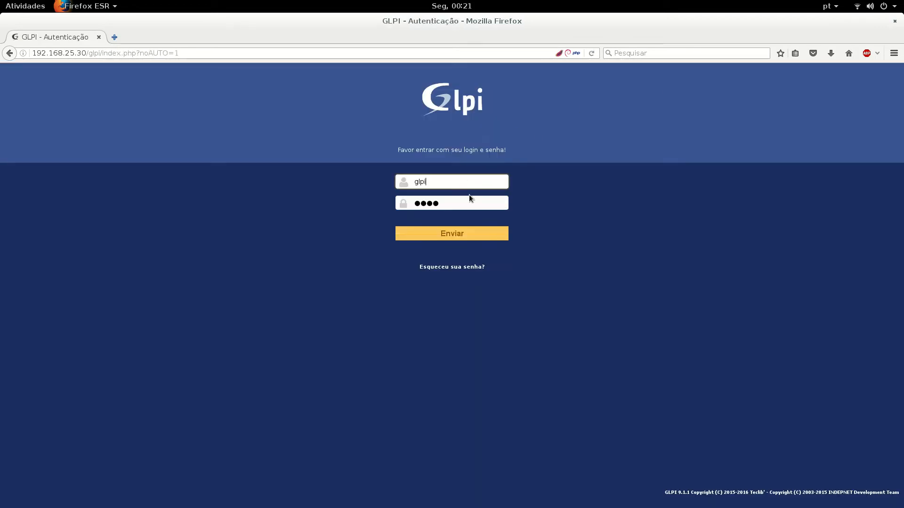
left_click(488, 235)
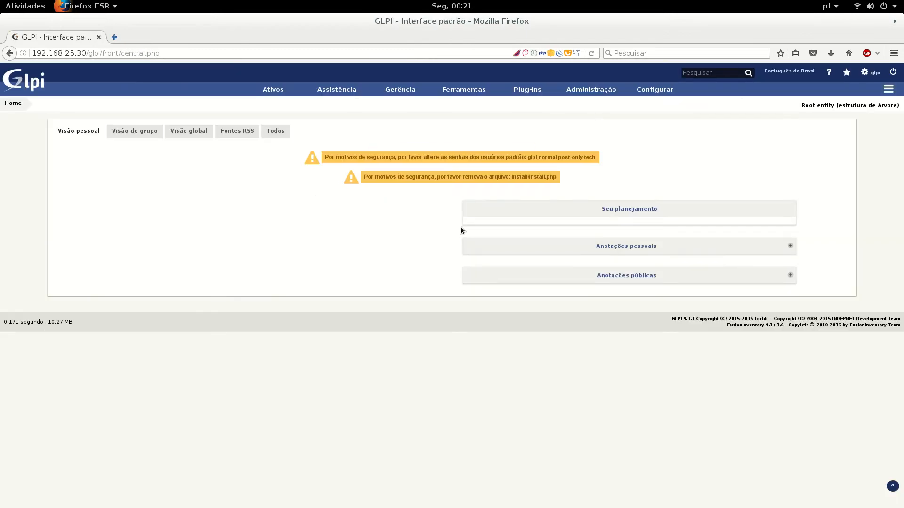
mouse_move(608, 95)
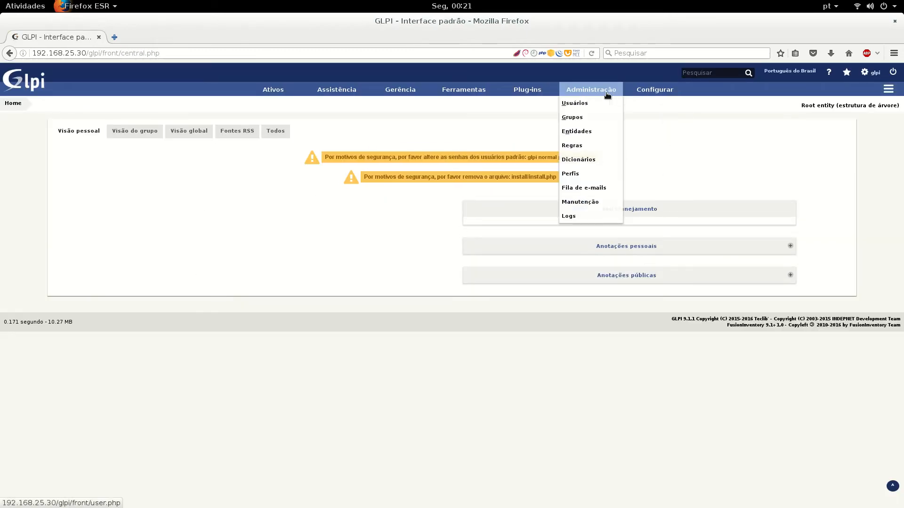
left_click(585, 175)
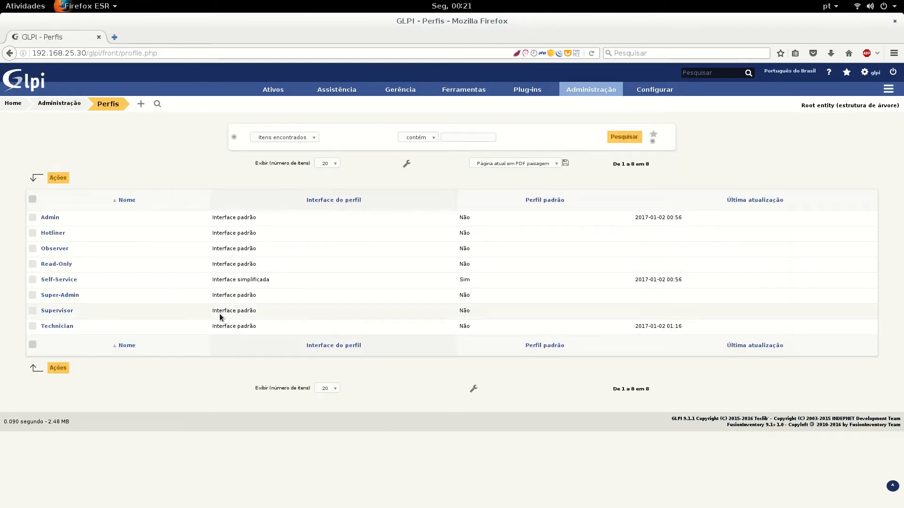
left_click(49, 219)
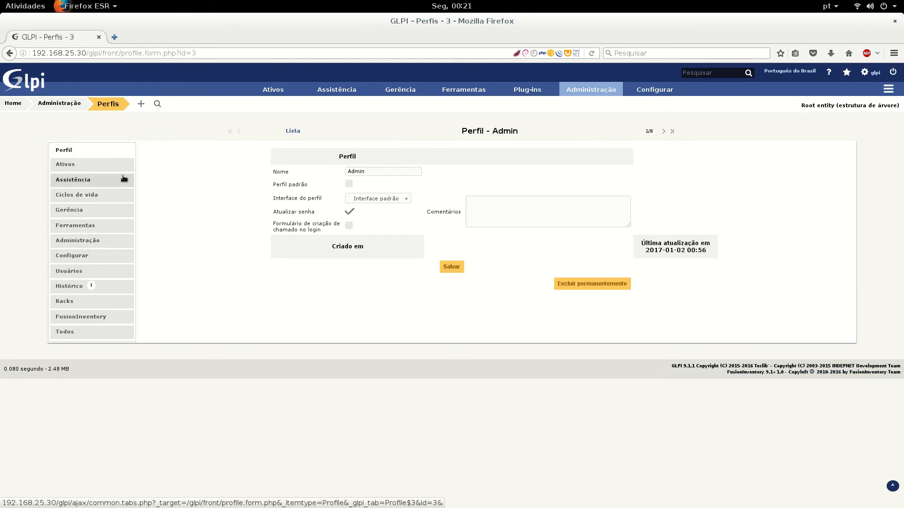
left_click(100, 165)
left_click(100, 179)
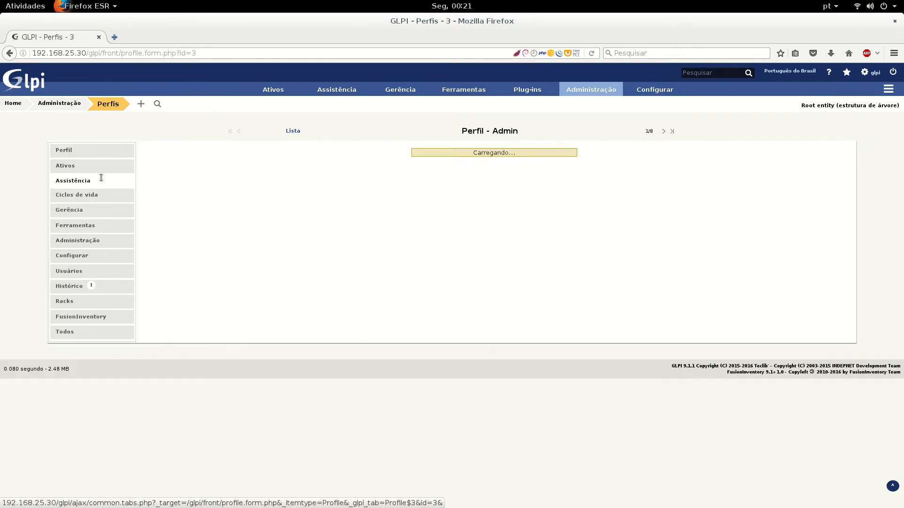
left_click(95, 196)
left_click(93, 206)
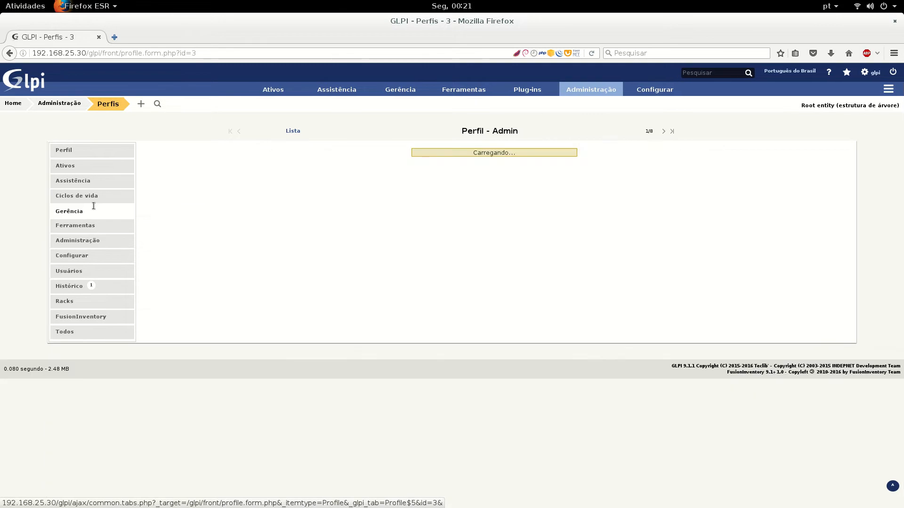
left_click(71, 226)
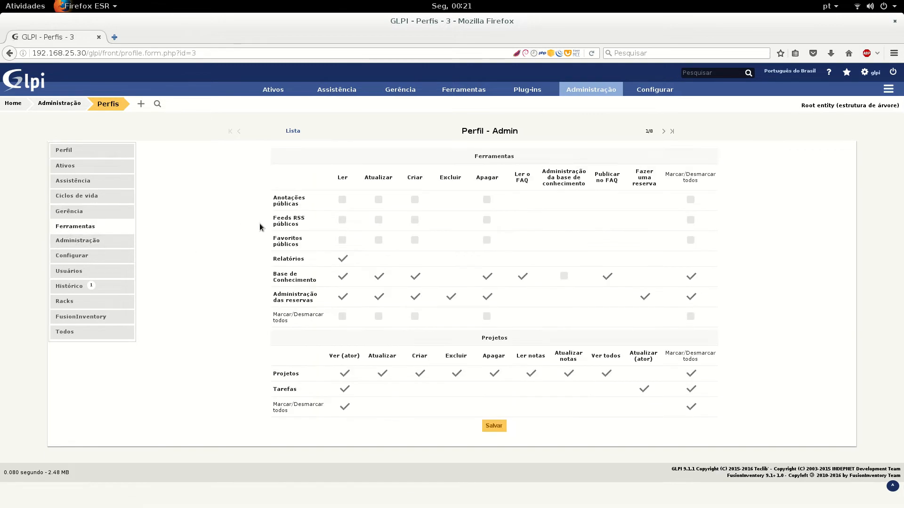
left_click(99, 240)
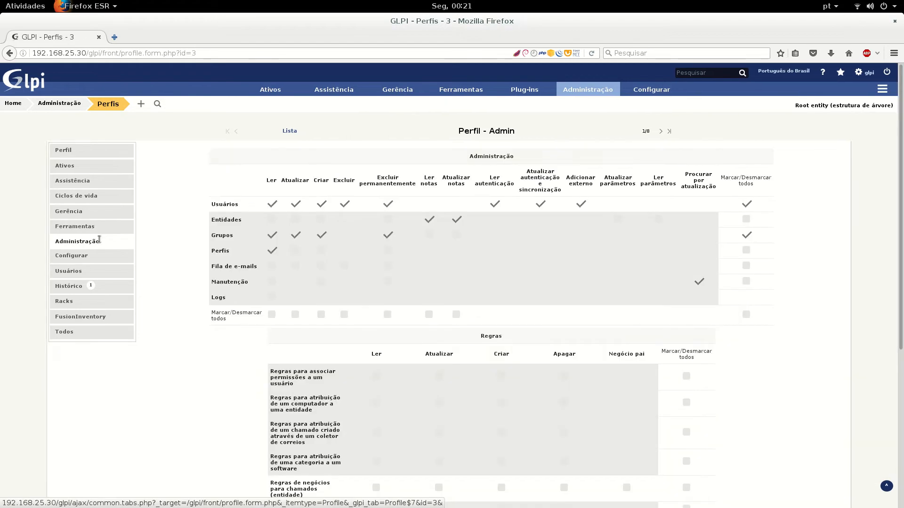
scroll(328, 381, "down", 3)
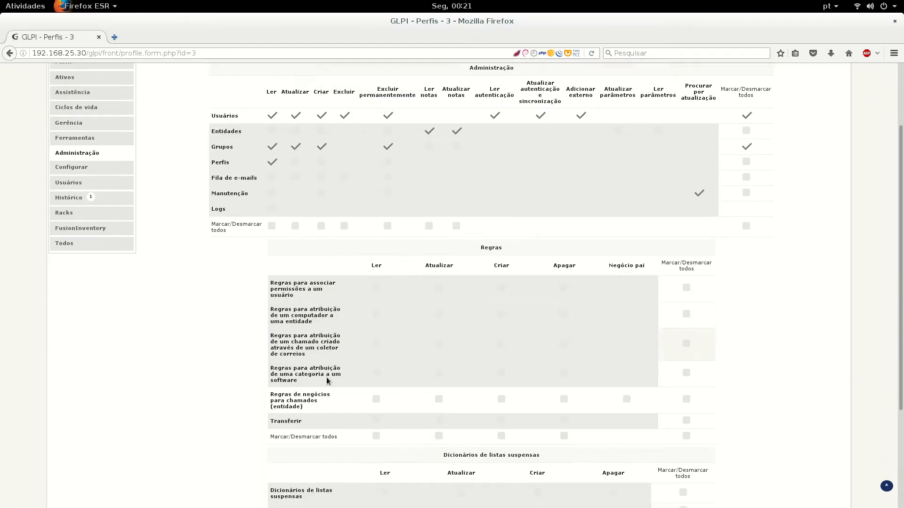
scroll(324, 353, "down", 4)
scroll(233, 256, "up", 7)
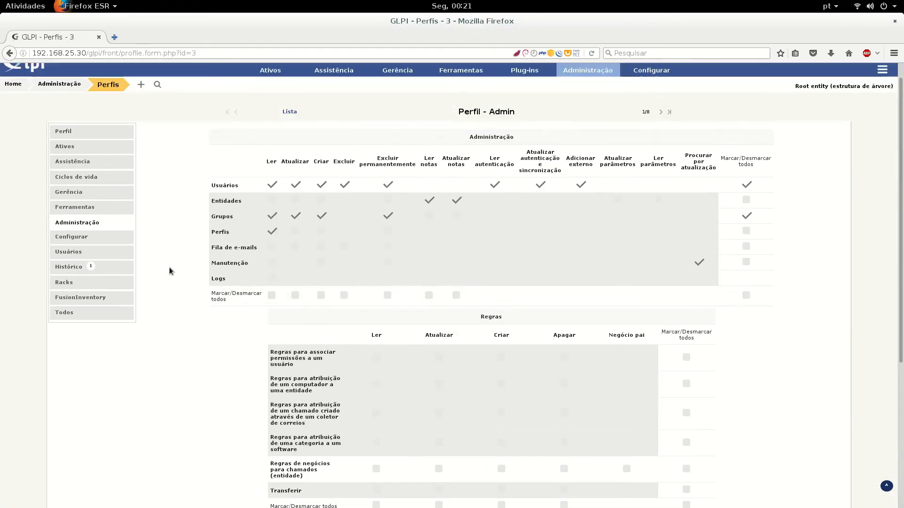
scroll(168, 267, "up", 1)
left_click(75, 256)
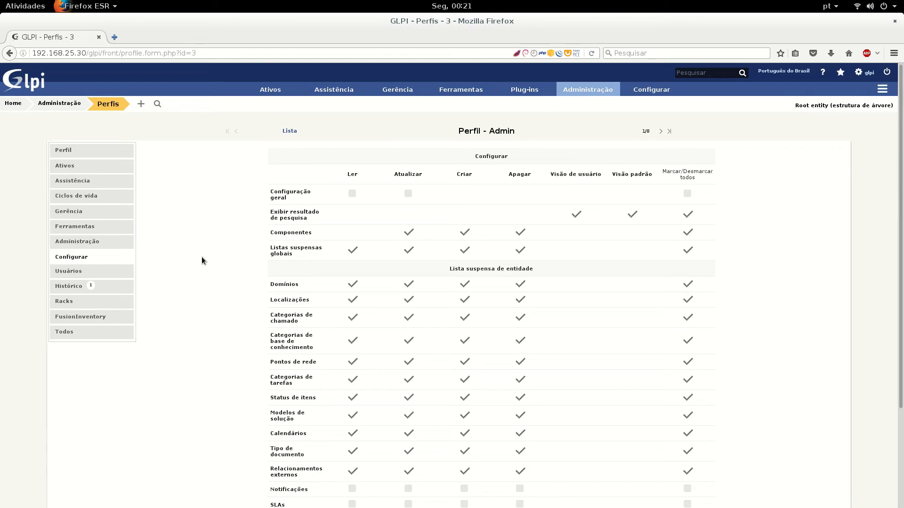
left_click(91, 271)
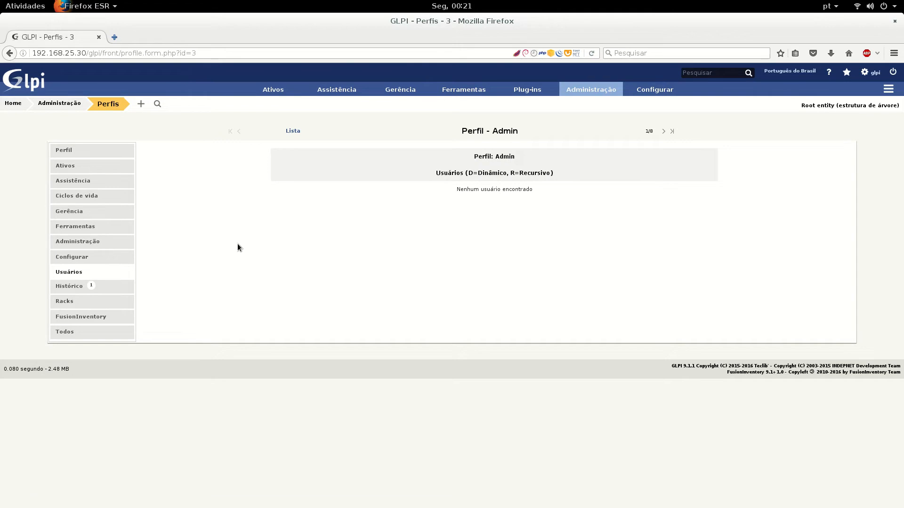
mouse_move(612, 92)
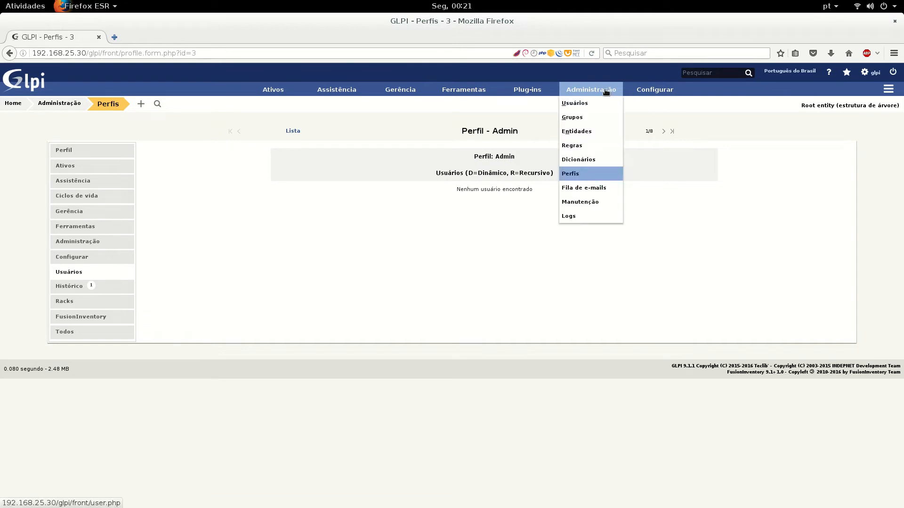
left_click(577, 174)
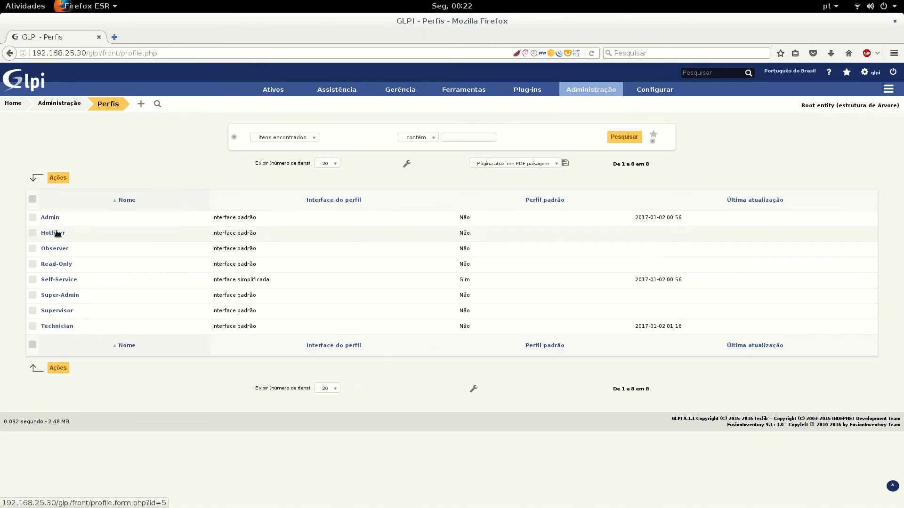
Open Self-Service, view its Ferramentas rights and Usuários, expanding the HJI, Ribeiro and Root entity folders
left_click(54, 281)
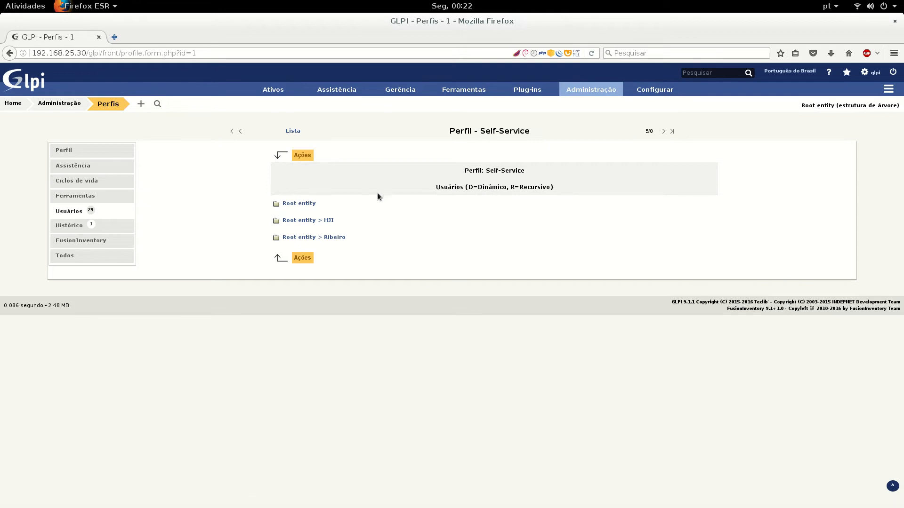
left_click(85, 198)
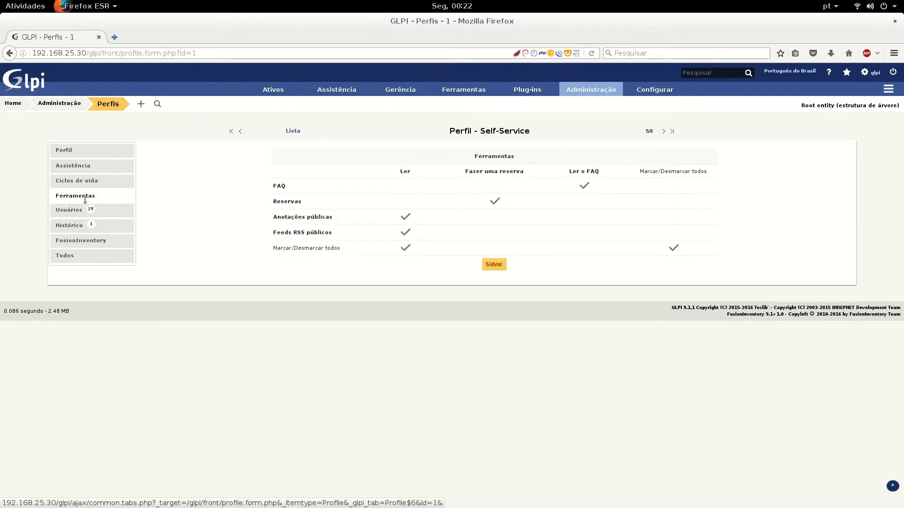
left_click(80, 211)
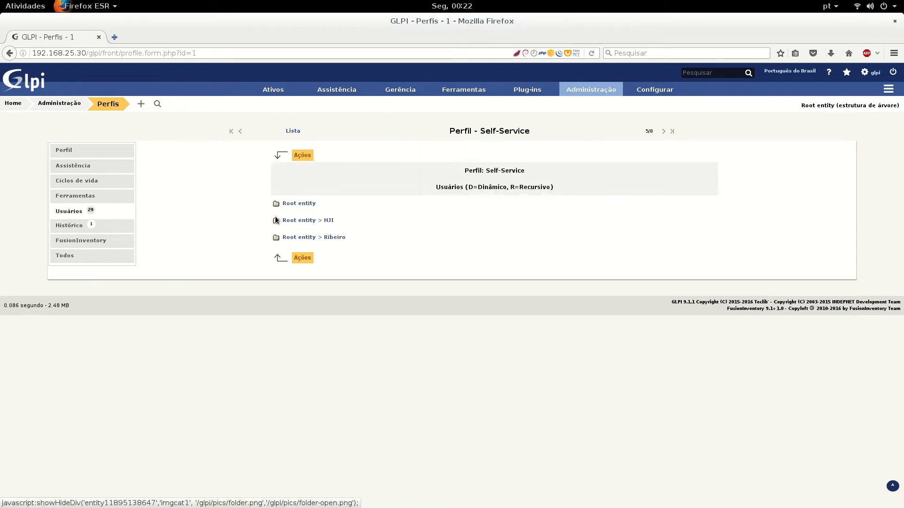
left_click(309, 221)
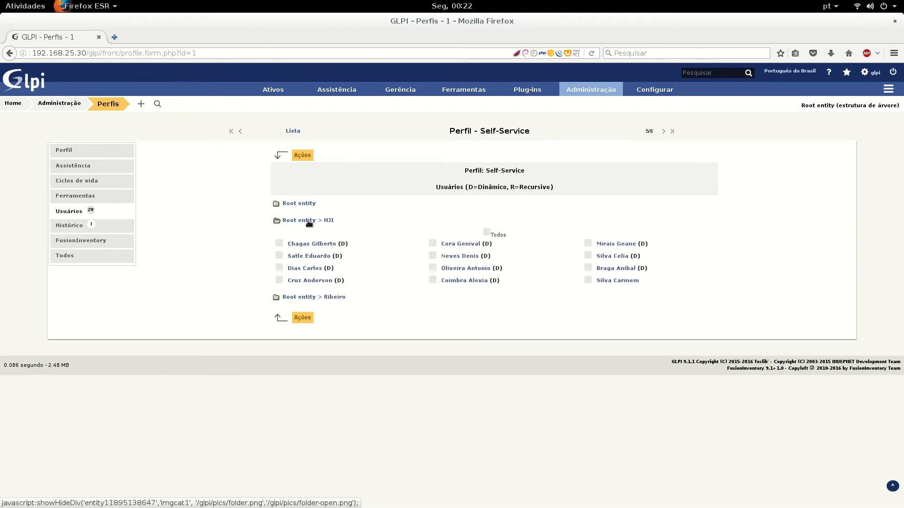
left_click(310, 297)
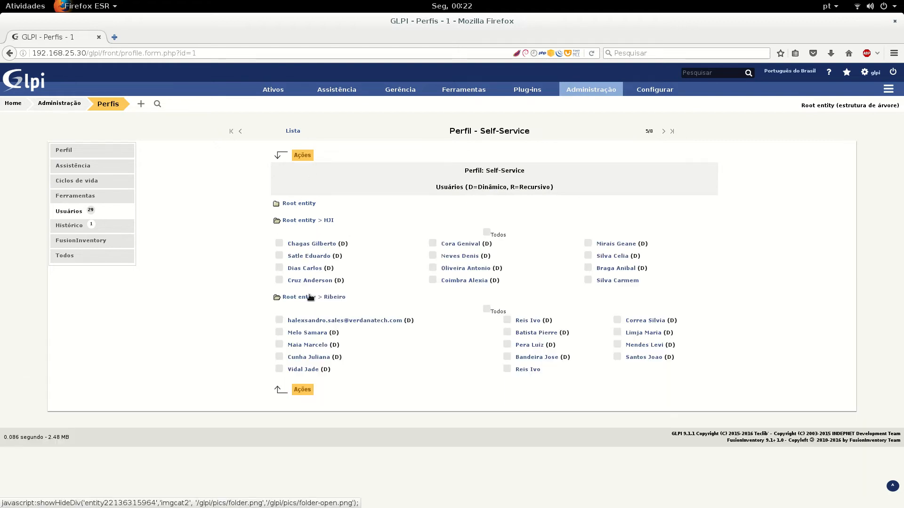
left_click(302, 203)
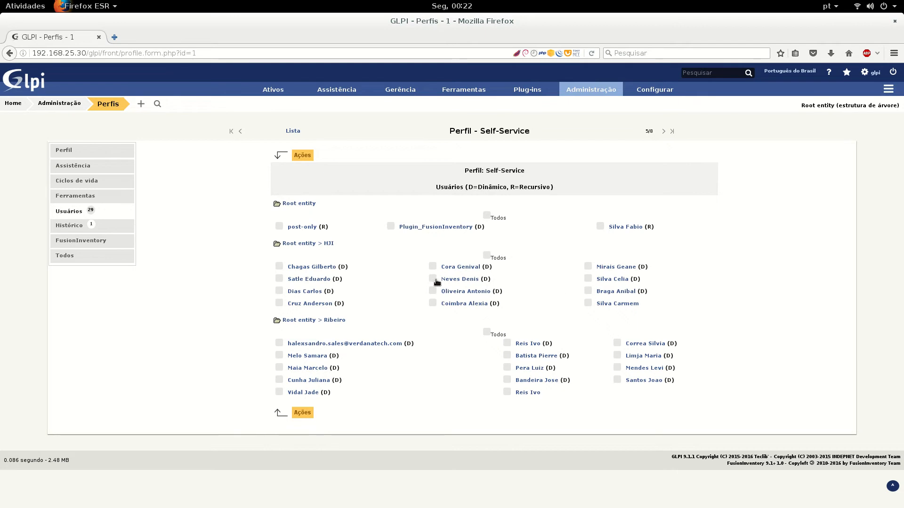
Try the Ações bulk menu on an HJI user without applying, then view the Perfil tab's general settings
left_click(279, 267)
left_click(304, 154)
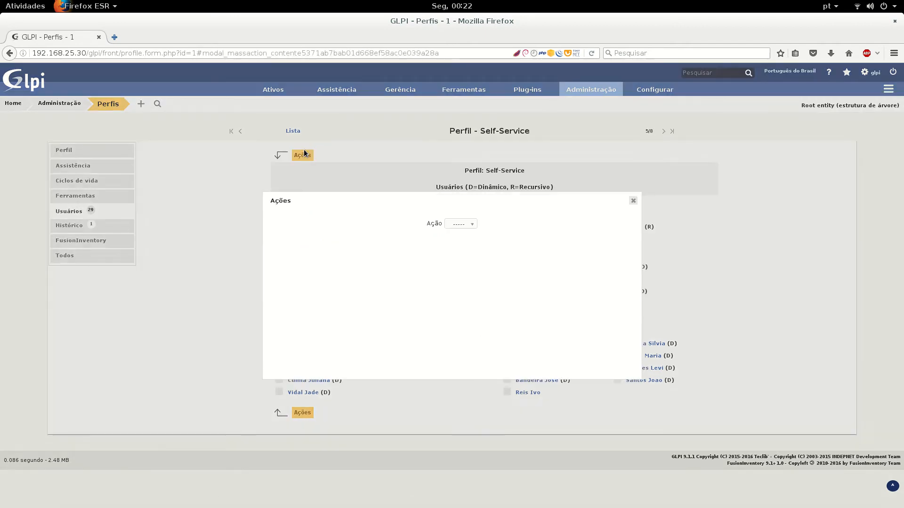
left_click(458, 225)
left_click(476, 238)
left_click(470, 225)
left_click(473, 243)
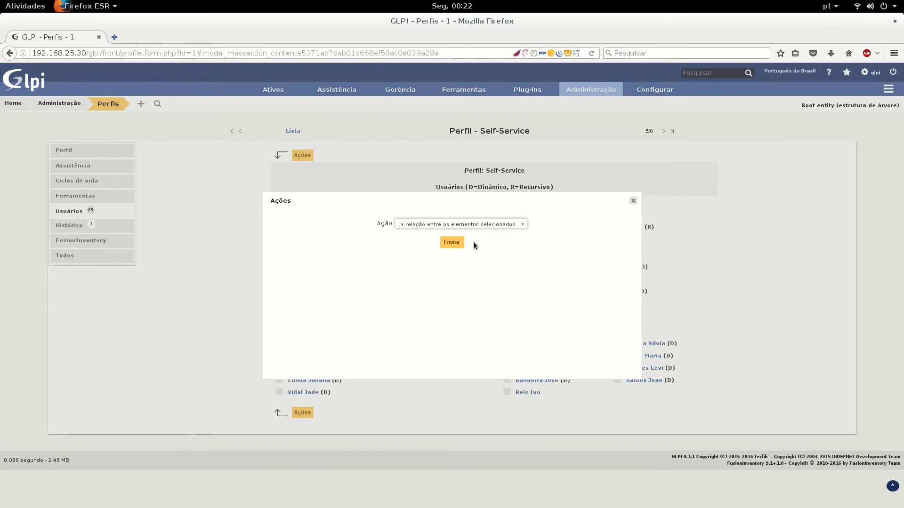
left_click(633, 201)
left_click(279, 266)
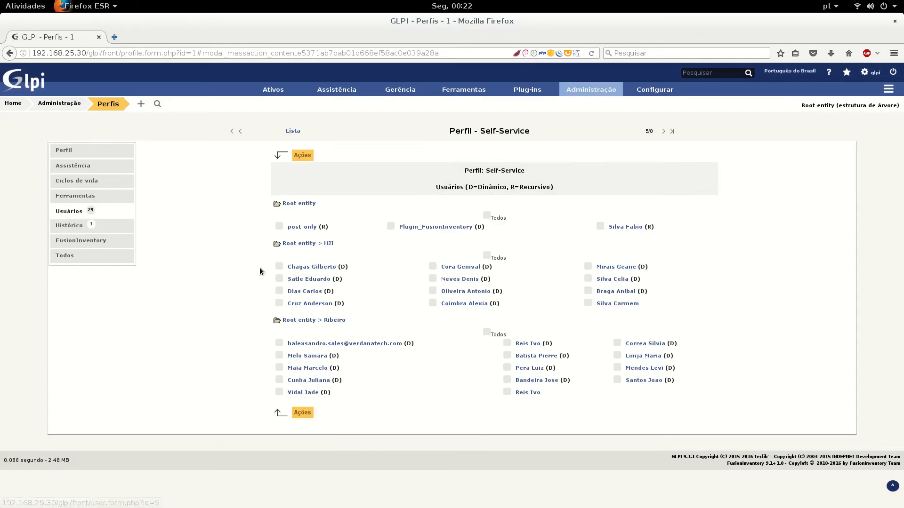
left_click(80, 196)
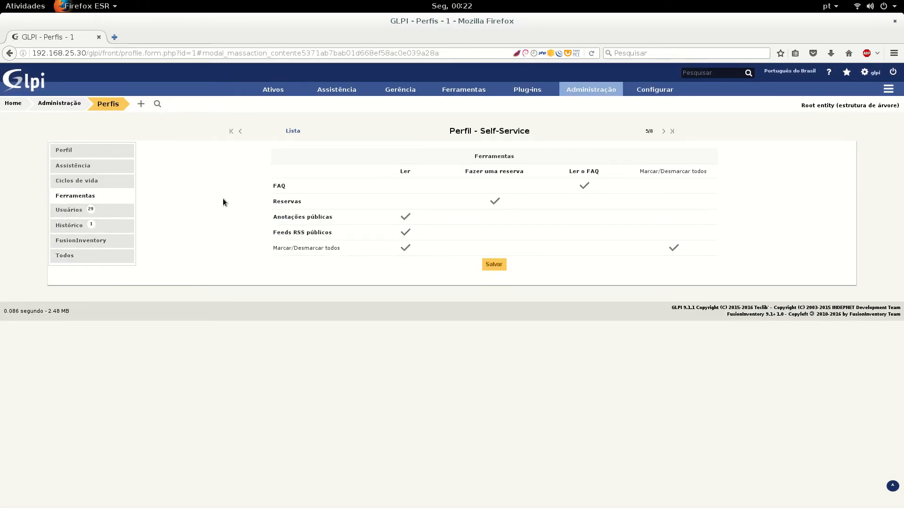
left_click(104, 151)
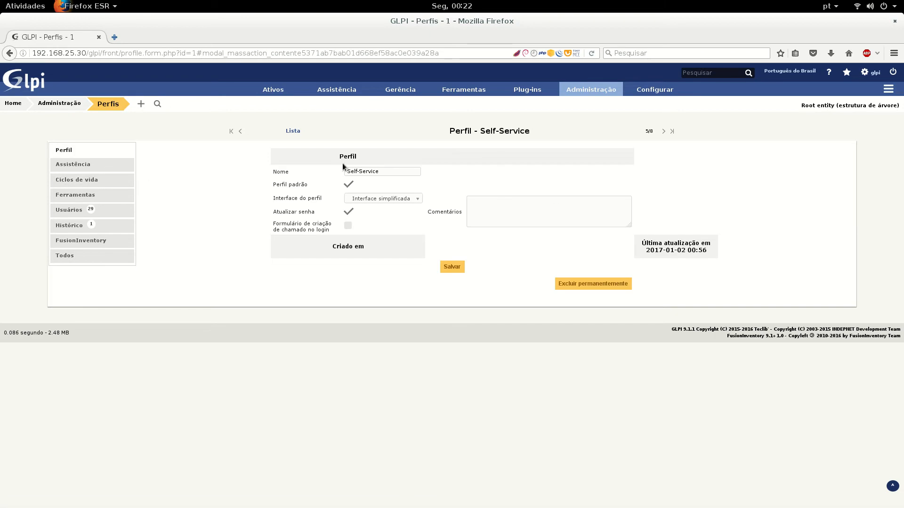
Log out of the administrator session and Alt+Tab back to the Perfis slides
left_click(893, 72)
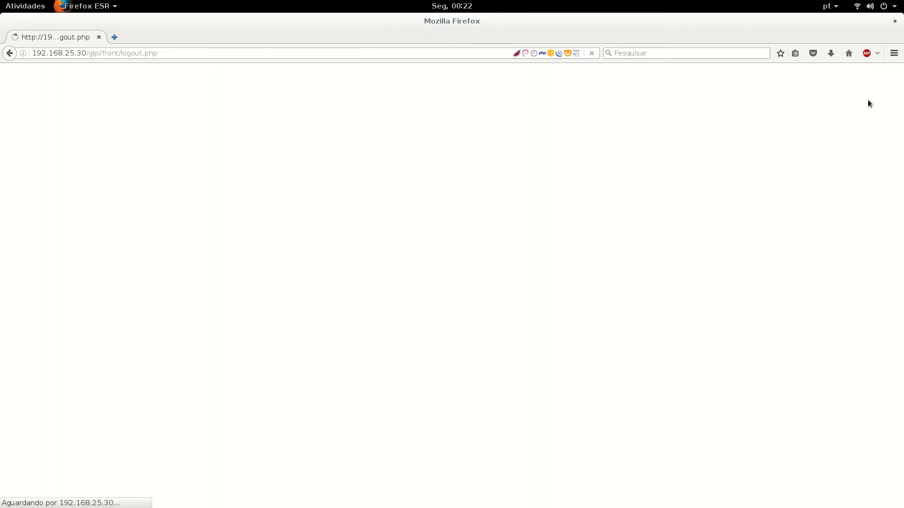
key("alt+Tab")
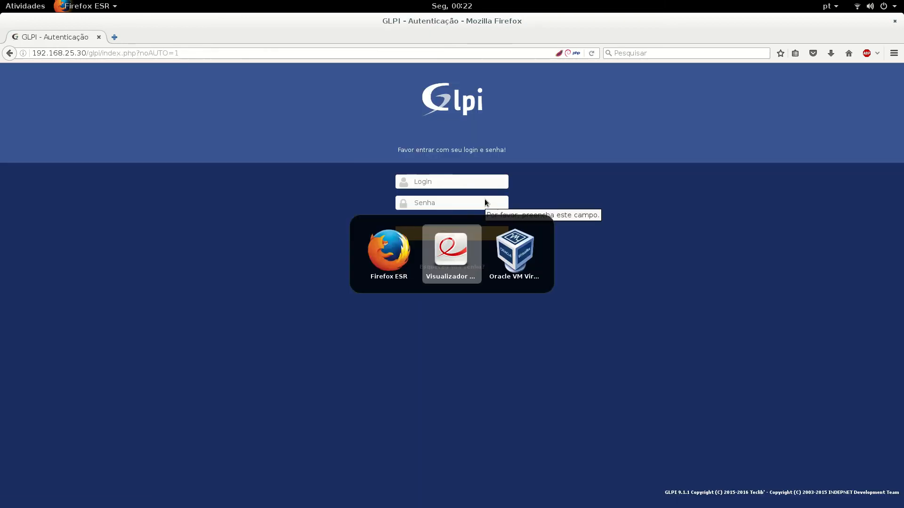